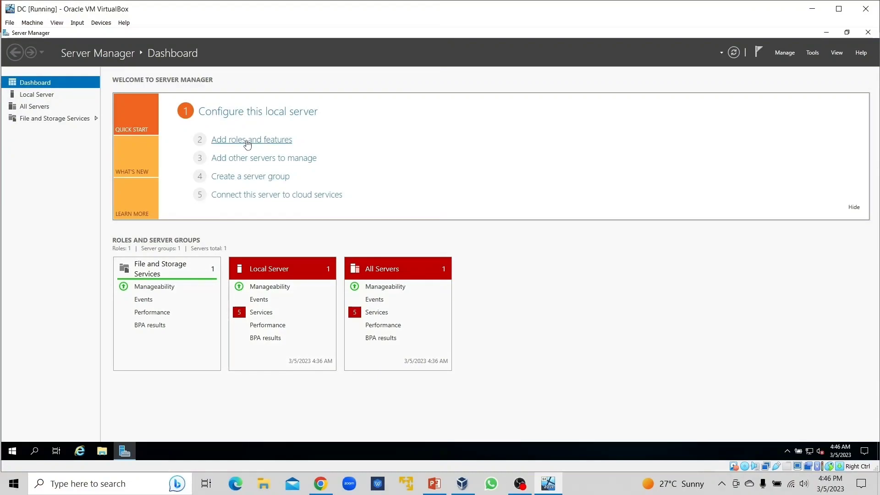
Step: Start adding roles and features with a role-based or feature-based installation on the DC server from the server pool
left_click(248, 142)
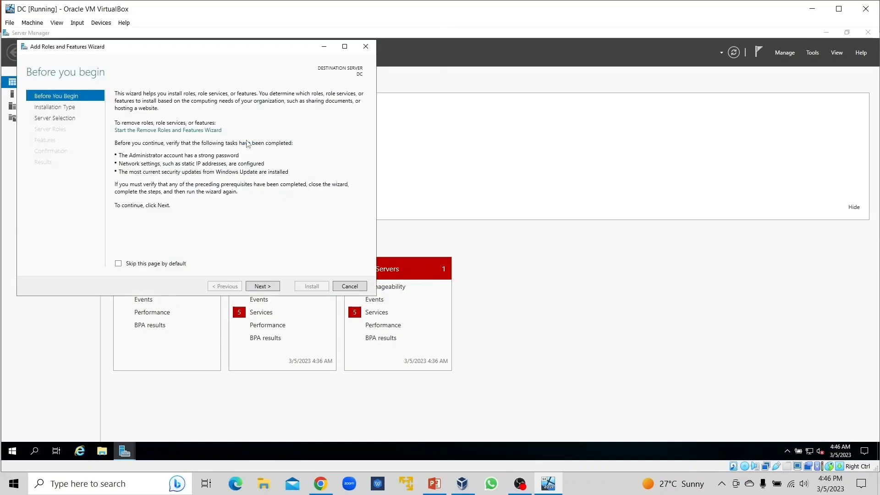
left_click(259, 286)
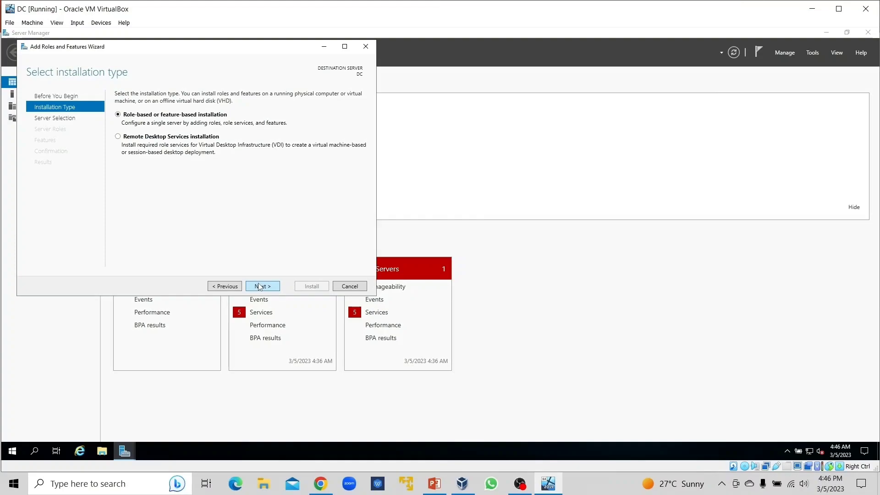
left_click(260, 286)
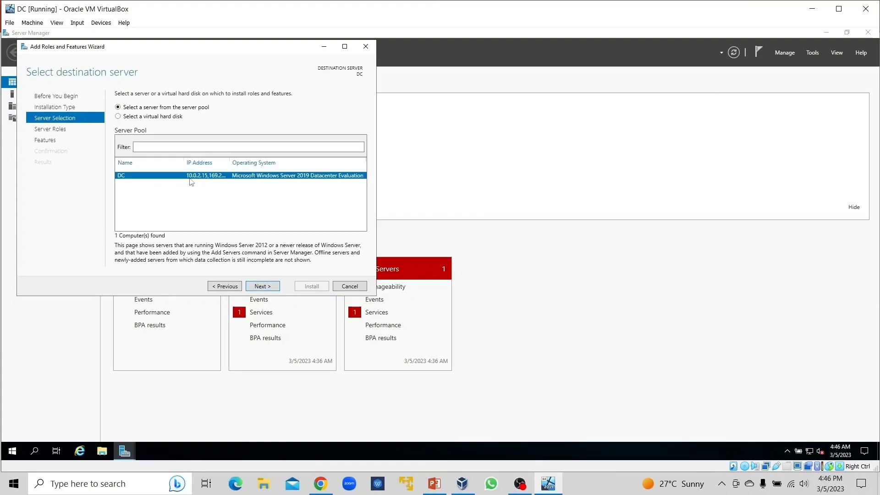
left_click(263, 288)
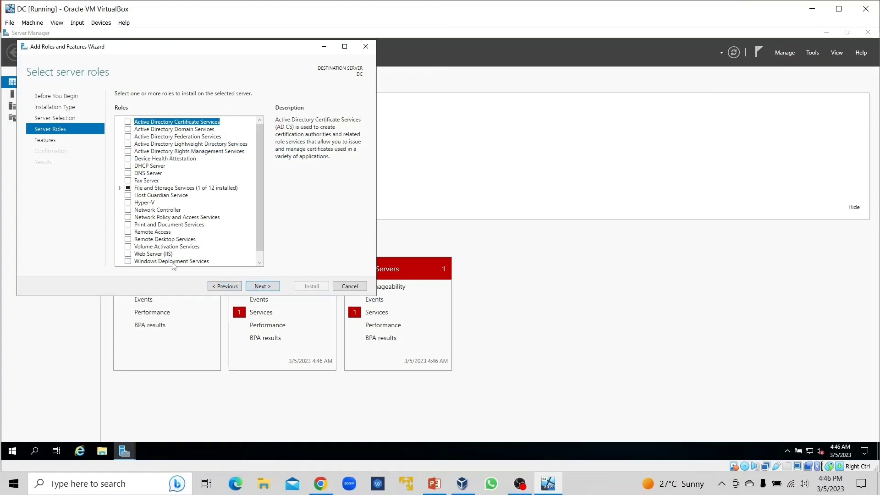
Step: Select the Active Directory Domain Services role with its required features and management tools, and install it
left_click(128, 130)
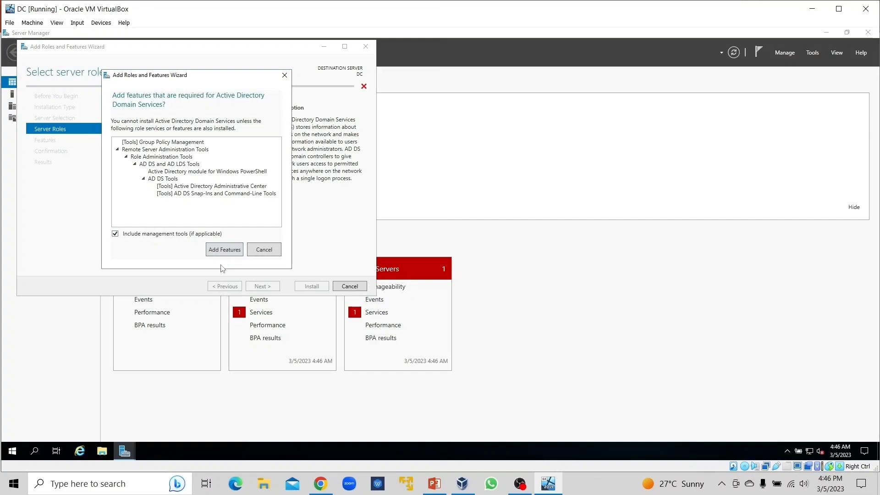
left_click(223, 250)
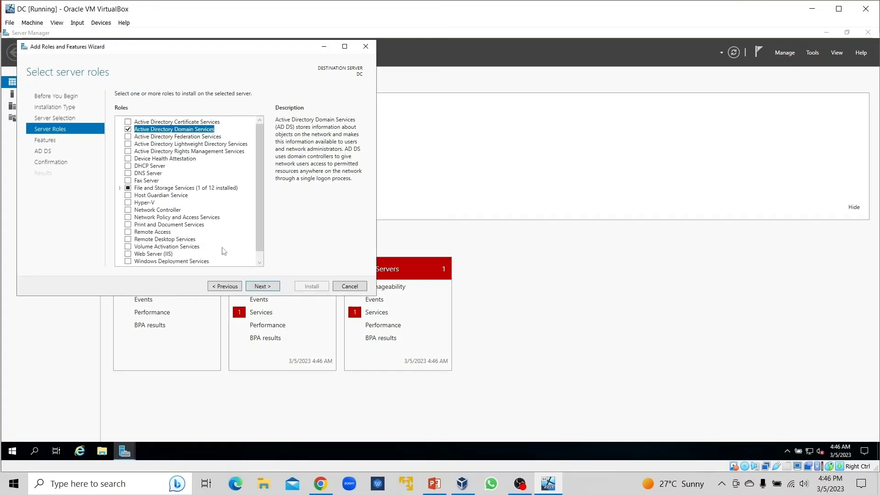
left_click(267, 287)
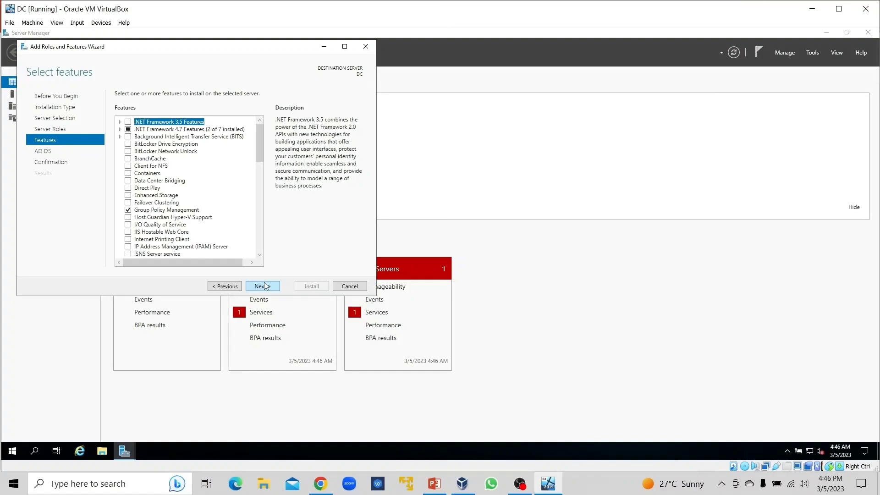
left_click(265, 287)
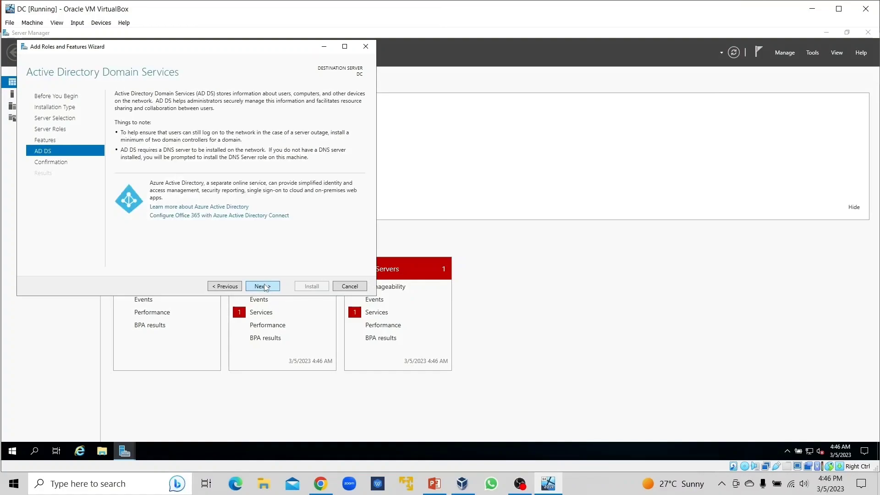
left_click(266, 287)
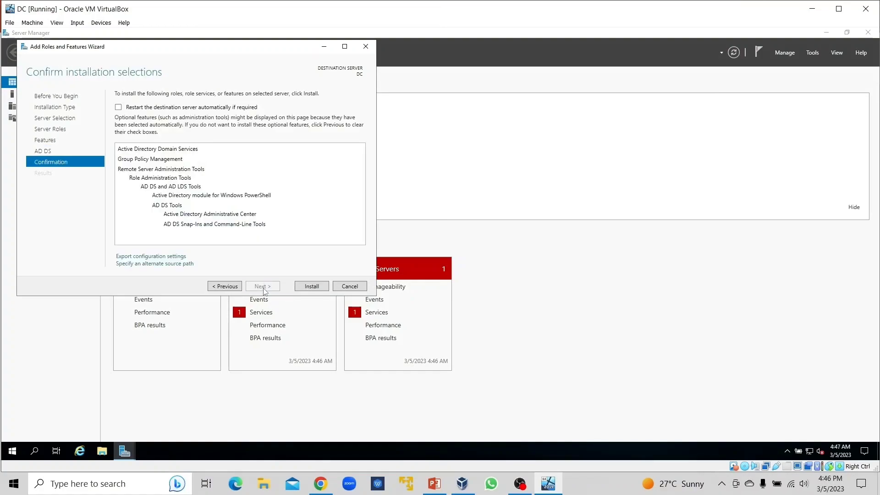
left_click(304, 287)
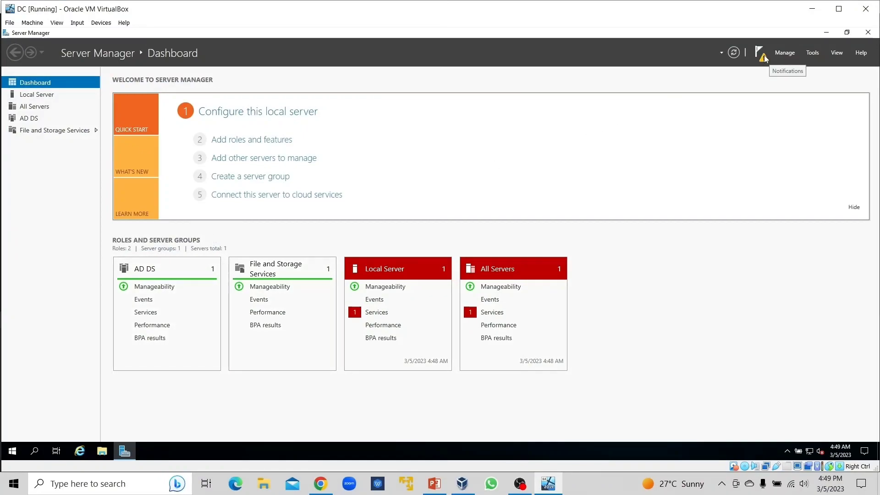
Step: Start promoting the server to a domain controller in a new forest with the root domain name mydomain.com
left_click(764, 59)
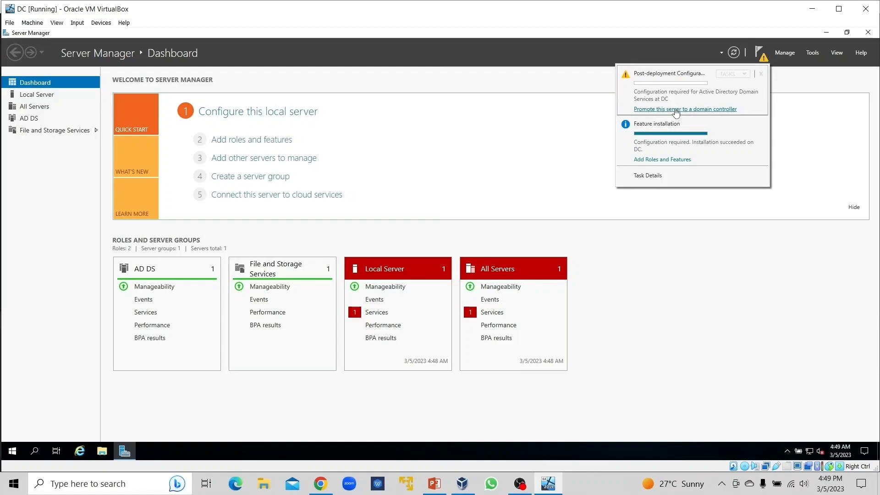
left_click(675, 109)
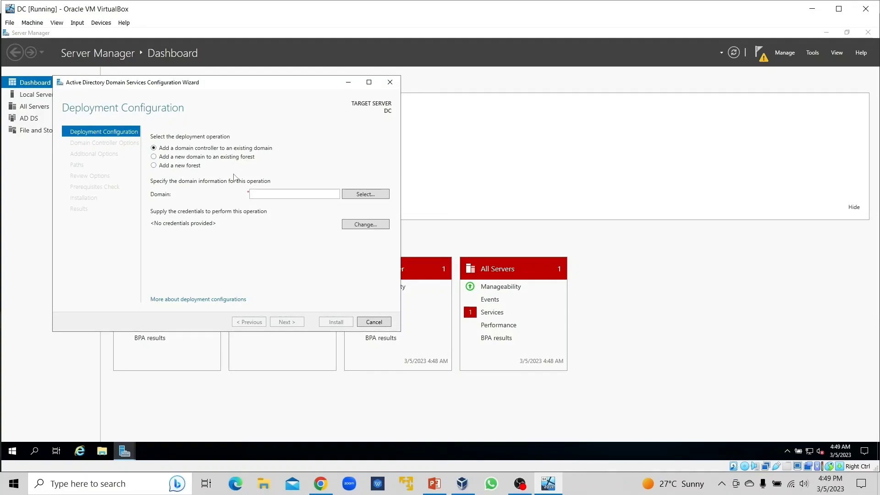
left_click(154, 166)
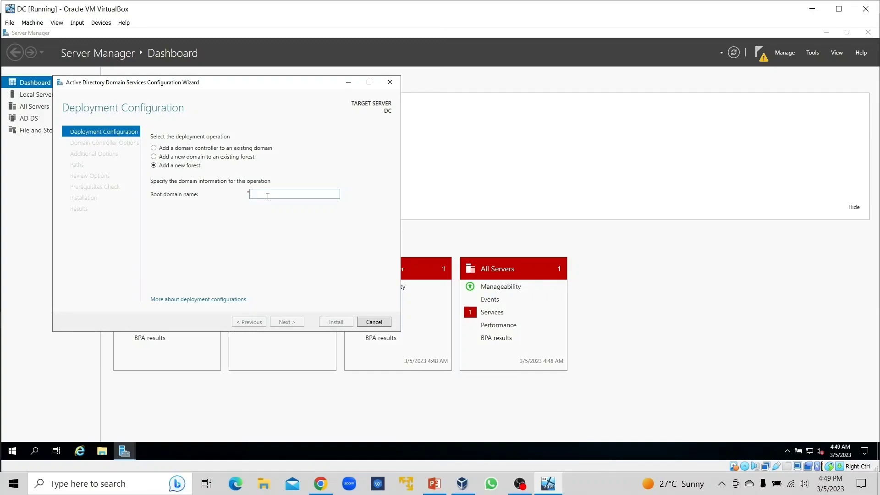
type("mydomain.com")
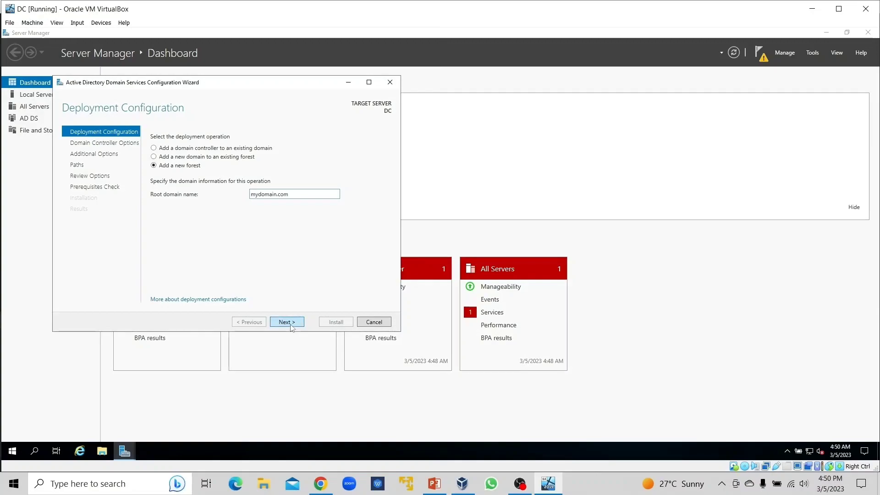
left_click(291, 323)
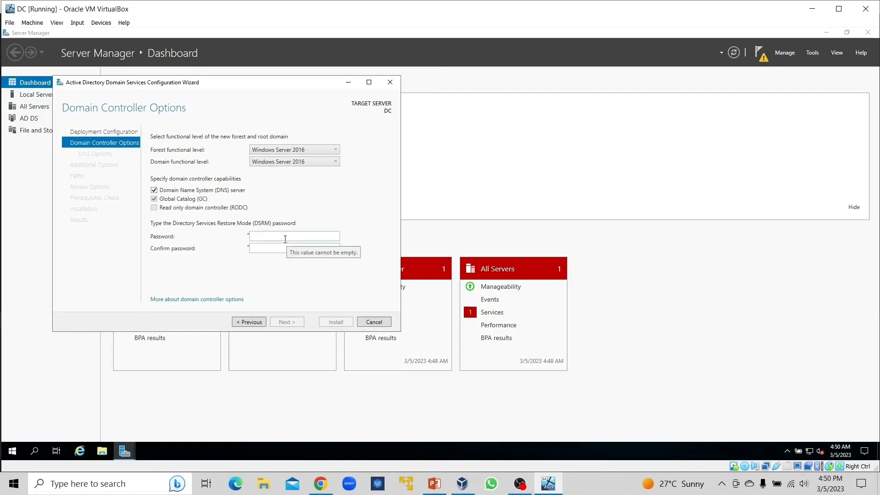
Step: Enter and confirm the Directory Services Restore Mode password, keeping the default domain controller options
left_click(281, 239)
type("•••••••••")
key("Tab")
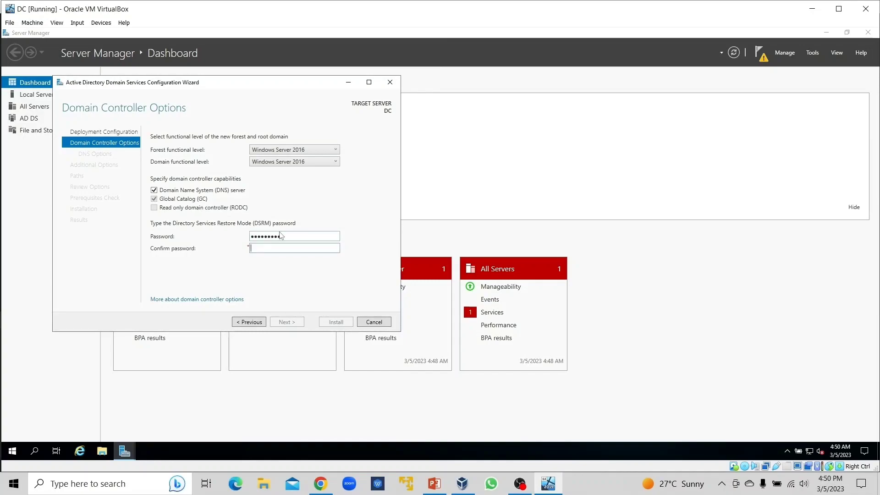
type("•••••••••")
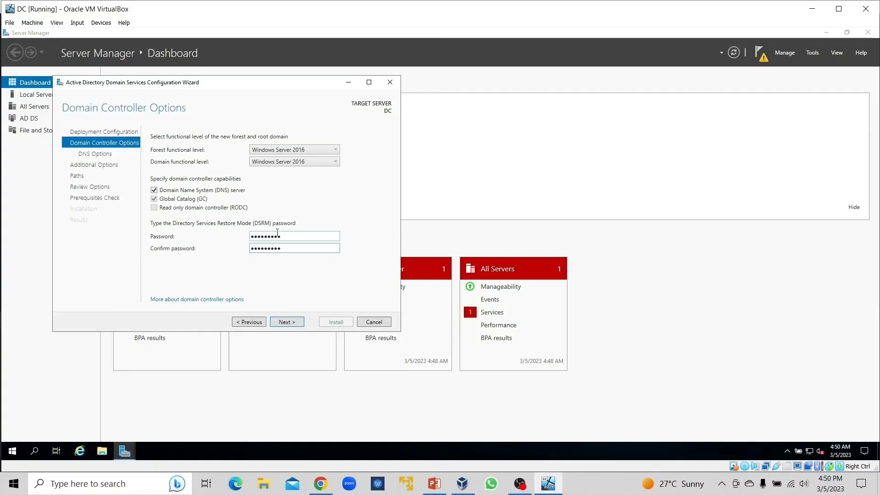
left_click(281, 322)
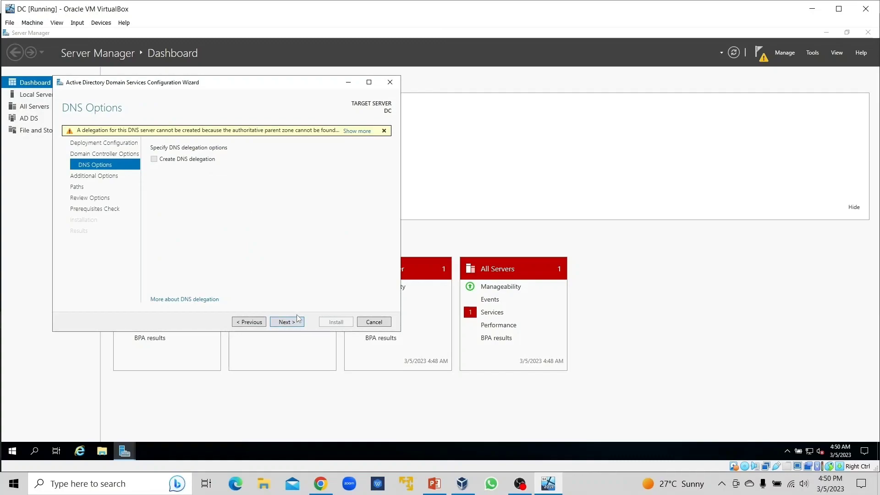
Step: Accept the default DNS, NetBIOS name and folder path settings, install the domain controller configuration, and close the restart notice and results
left_click(291, 324)
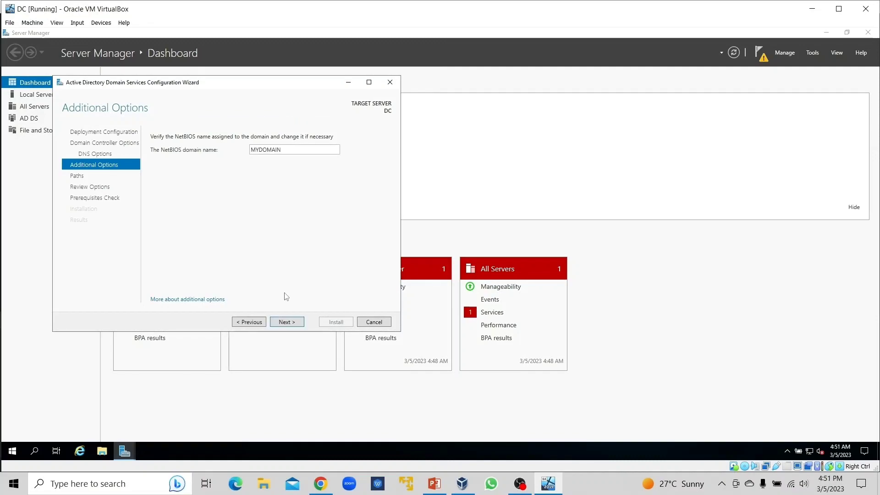
left_click(291, 322)
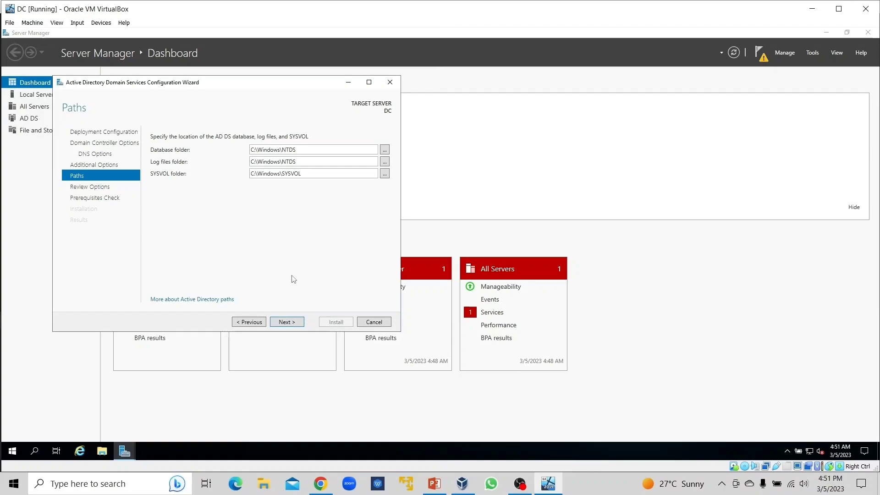
left_click(290, 323)
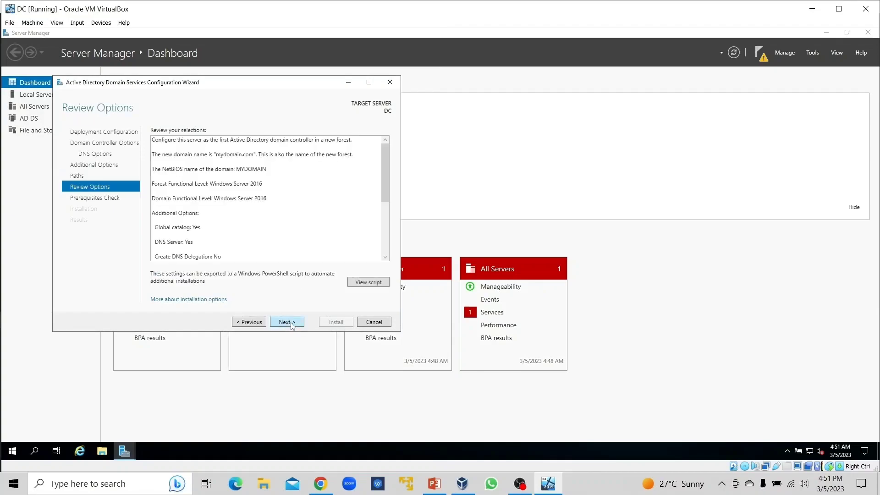
left_click(293, 324)
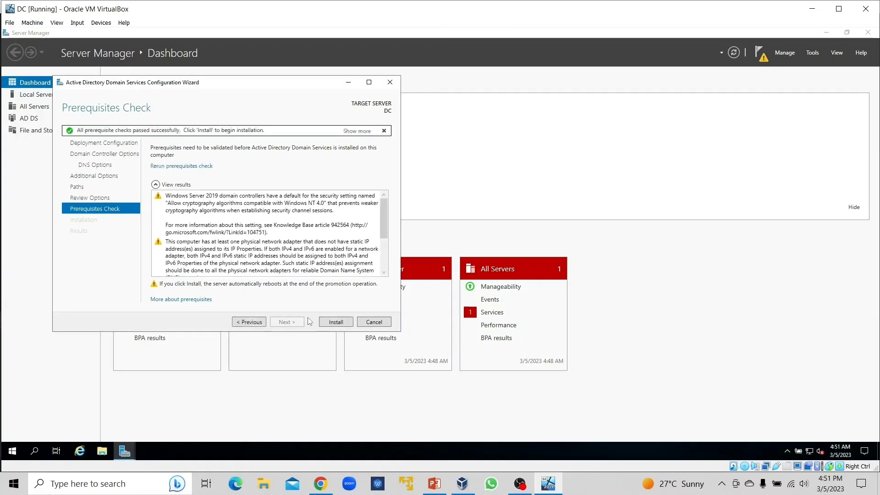
left_click(341, 324)
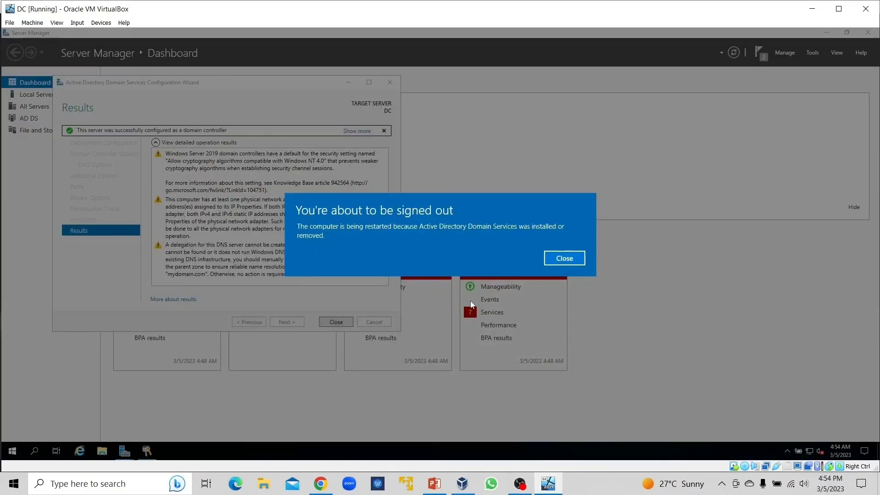
left_click(557, 259)
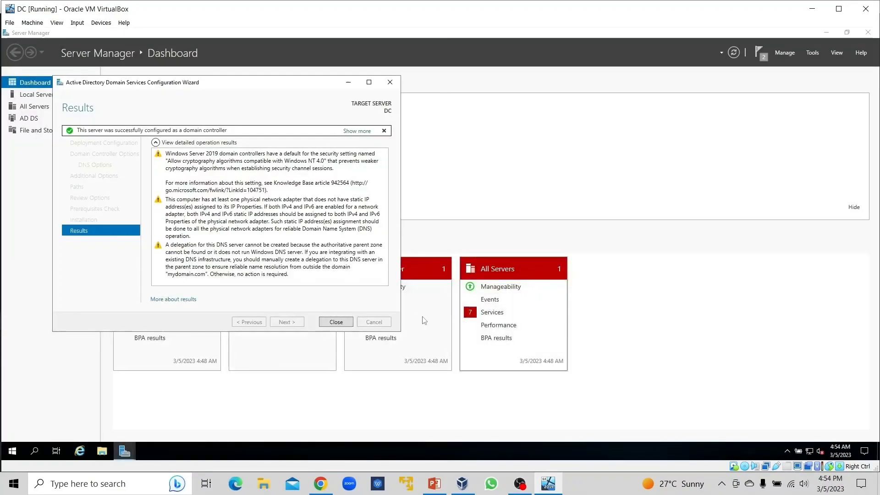
left_click(336, 322)
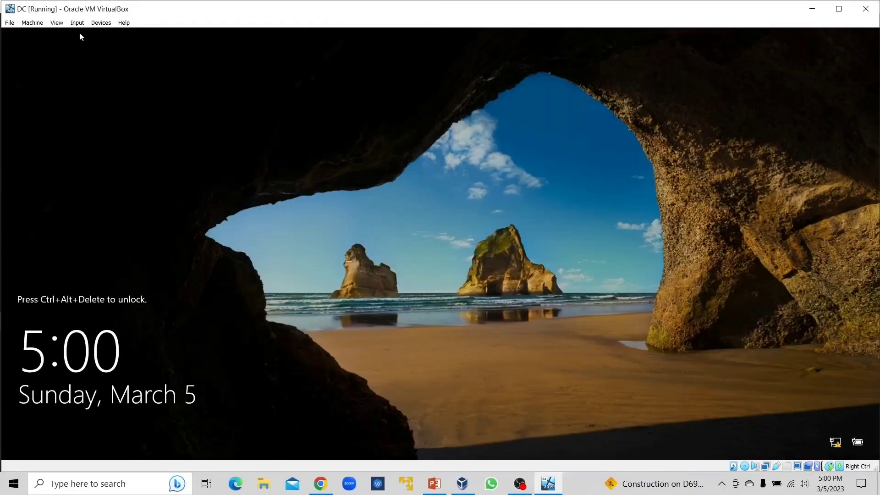
Step: Unlock the virtual machine, sign in to MYDOMAIN\Administrator with the account password, and dismiss the Windows Admin Center notice
left_click(77, 23)
mouse_move(89, 37)
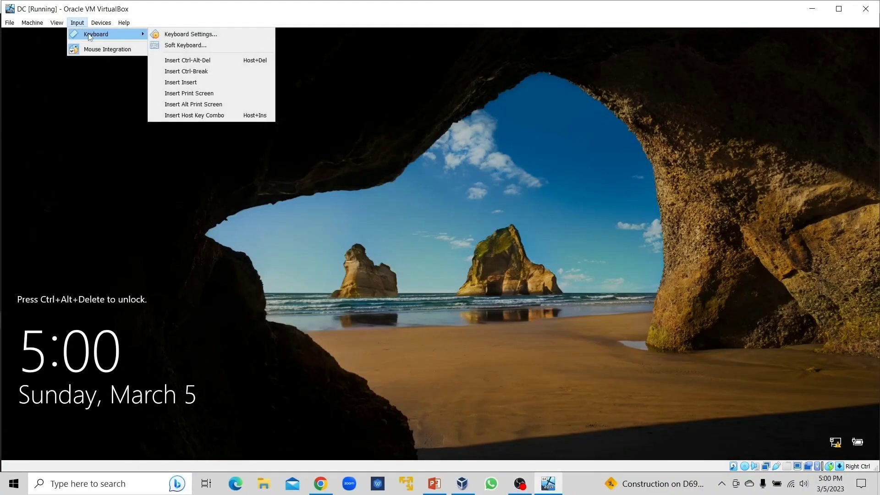
left_click(186, 60)
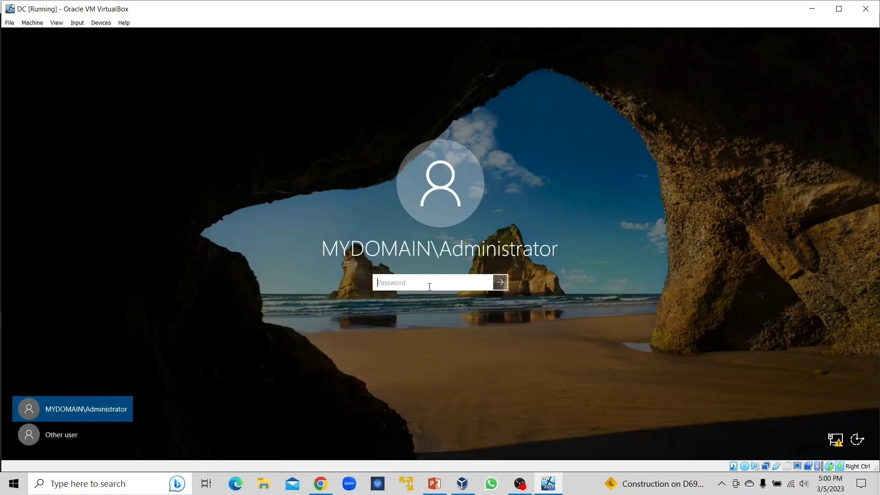
type("•••••••")
key("Return")
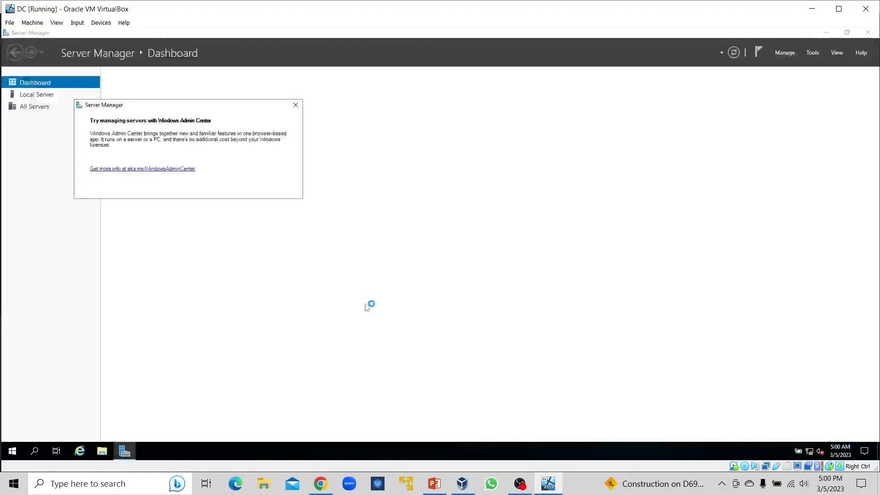
key("Escape")
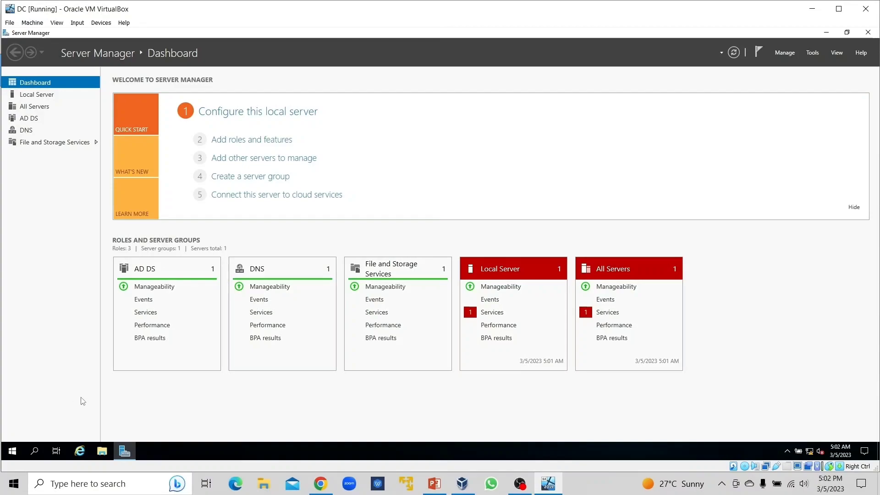
Step: Open Active Directory Users and Computers, widen its window and tree pane, and display the contents of mydomain.com
left_click(12, 451)
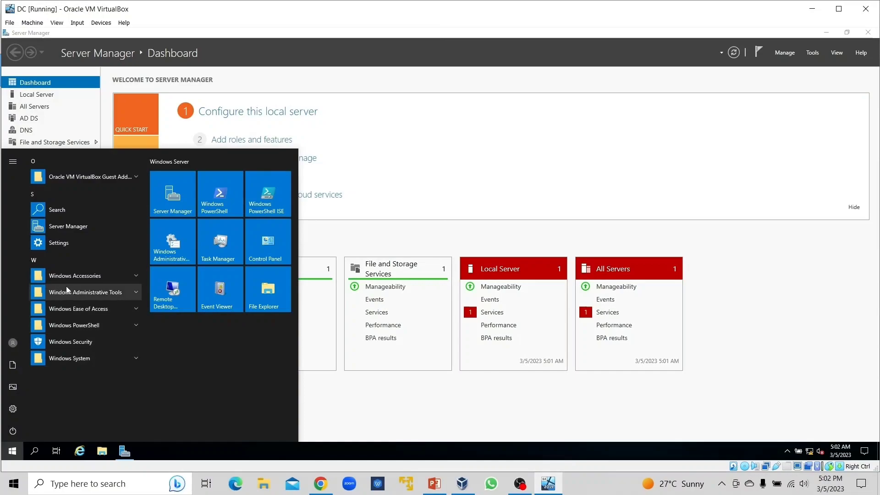
left_click(125, 291)
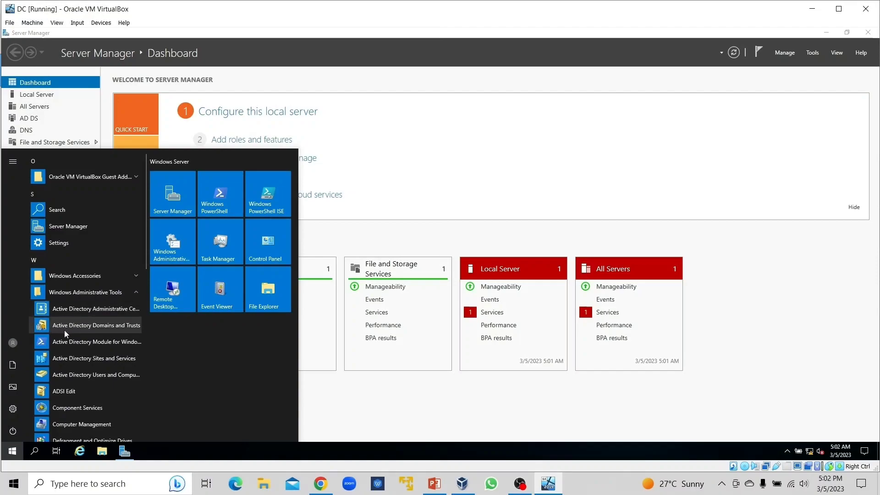
left_click(87, 376)
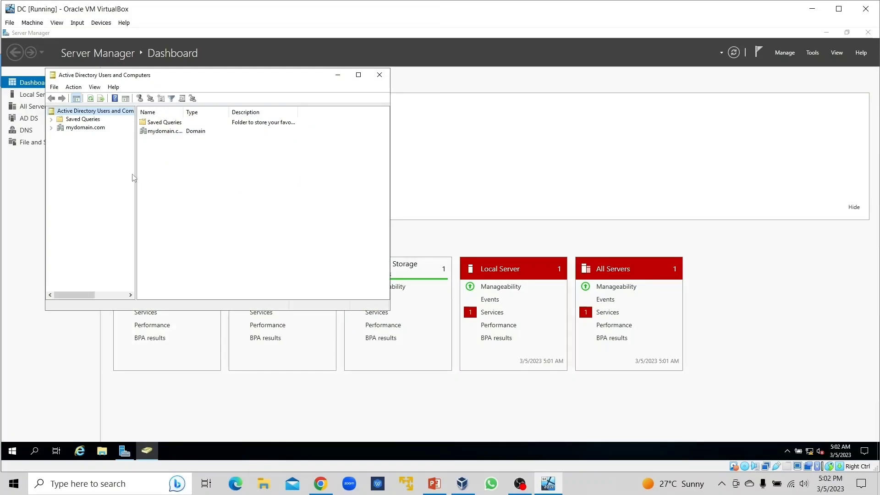
left_click_drag(138, 174, 185, 174)
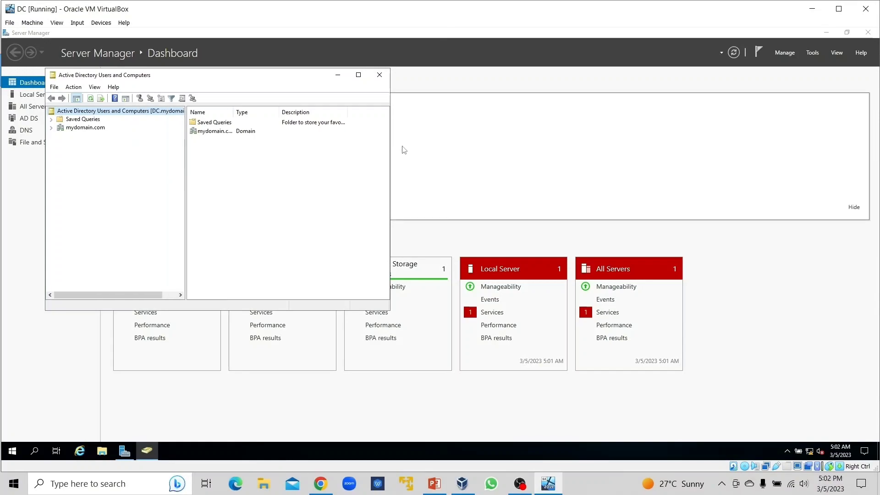
left_click_drag(391, 159, 457, 159)
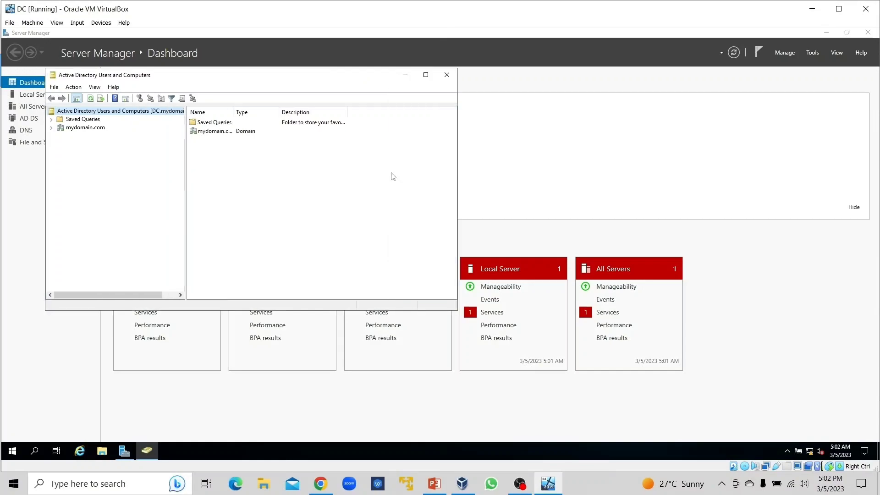
left_click(77, 128)
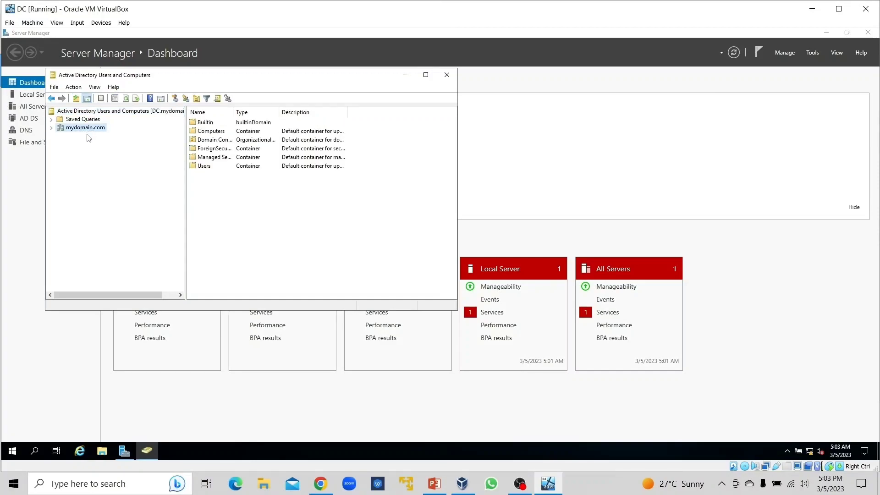
Step: Create an organizational unit named ADMINS in mydomain.com with protection from accidental deletion turned off
right_click(83, 128)
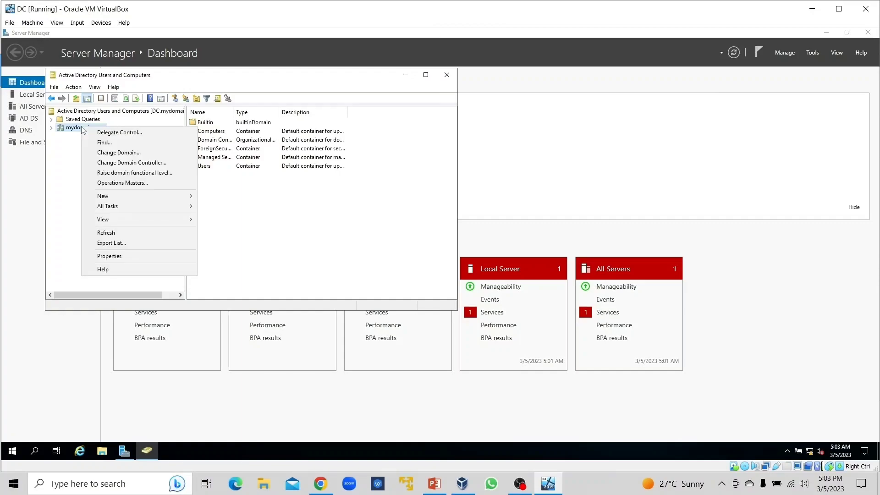
mouse_move(114, 198)
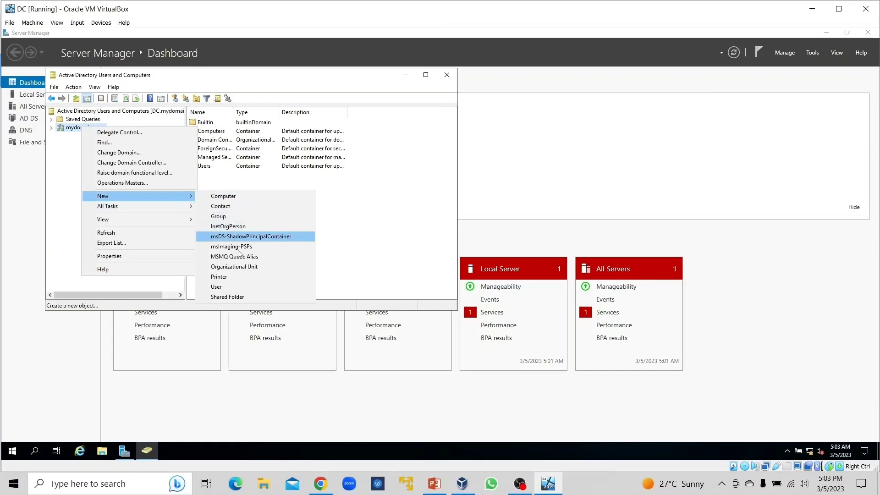
left_click(238, 267)
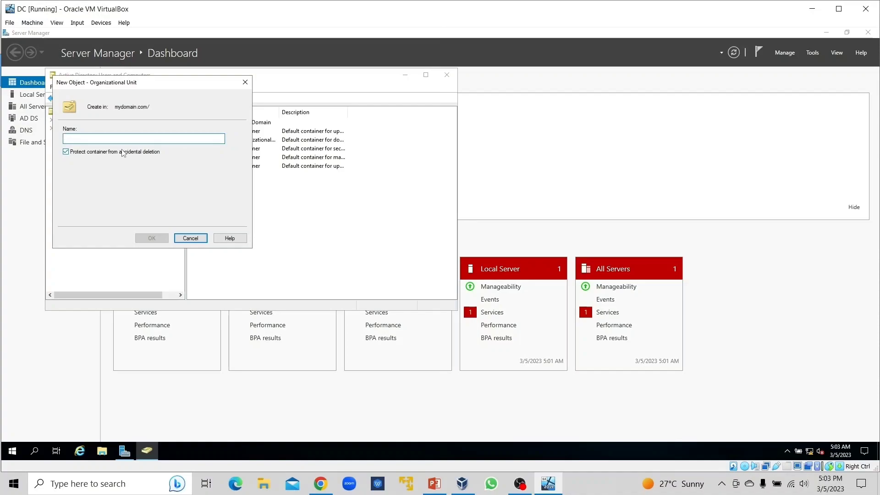
type("ADMINS")
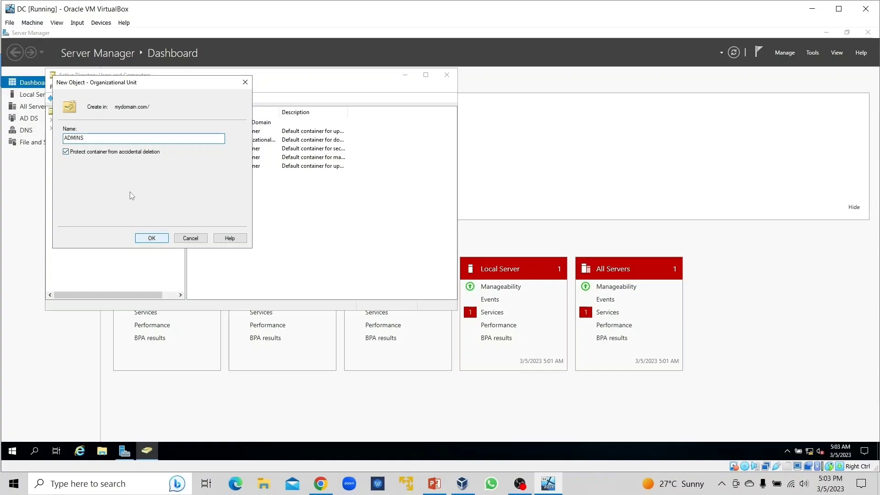
left_click(67, 152)
left_click(156, 238)
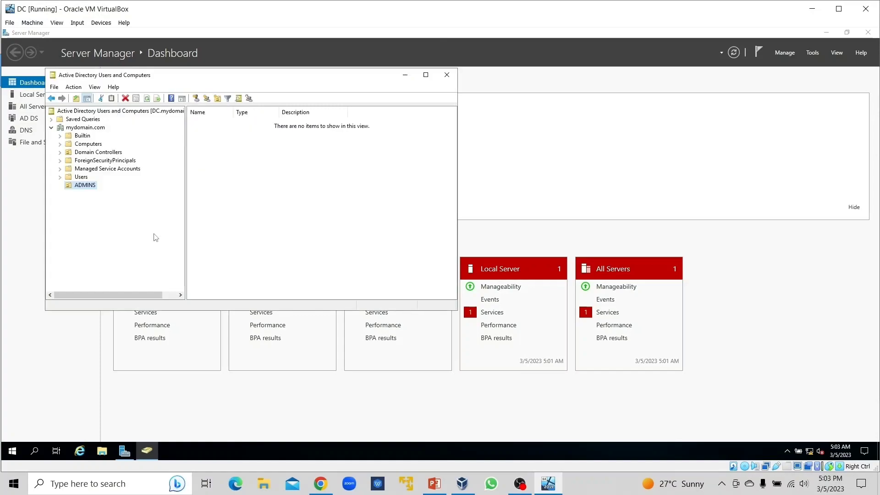
right_click(91, 187)
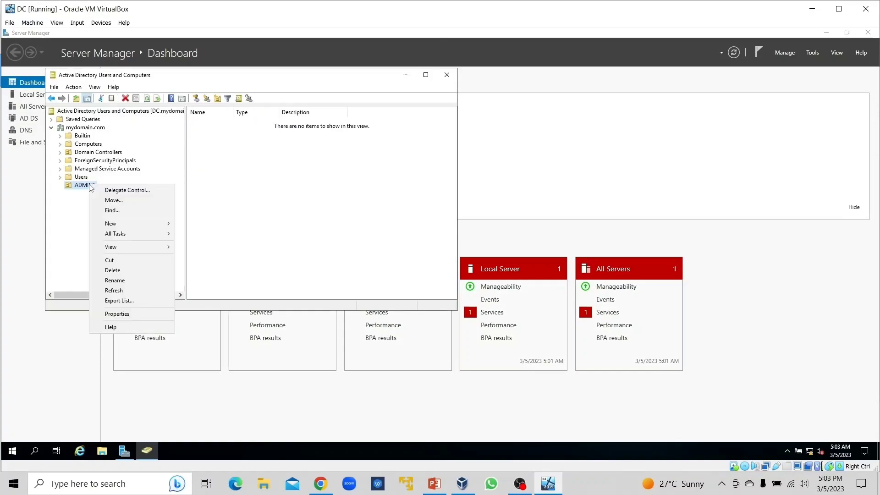
mouse_move(113, 226)
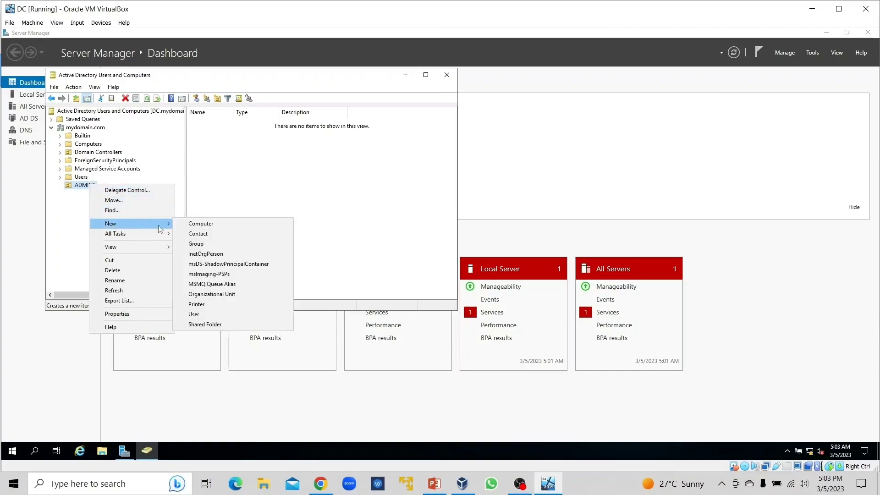
left_click(208, 314)
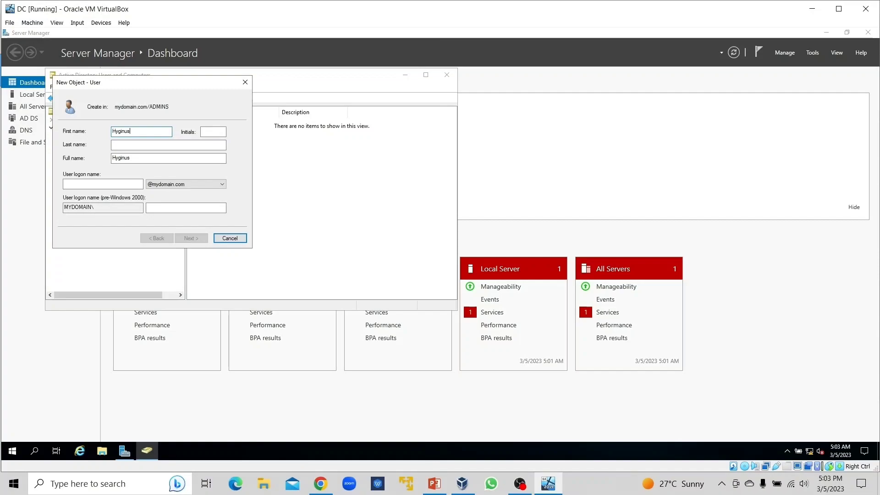
key("Tab")
key("Tab")
type("Obi")
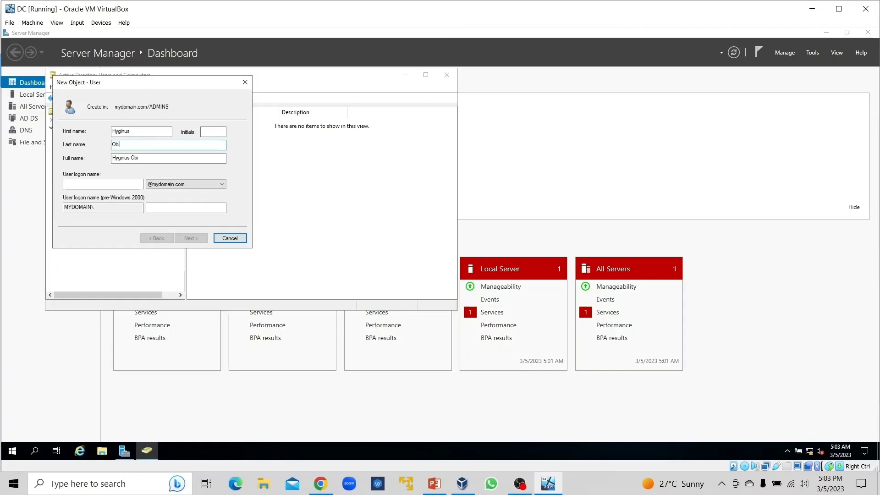
left_click(99, 185)
type("H.Obi")
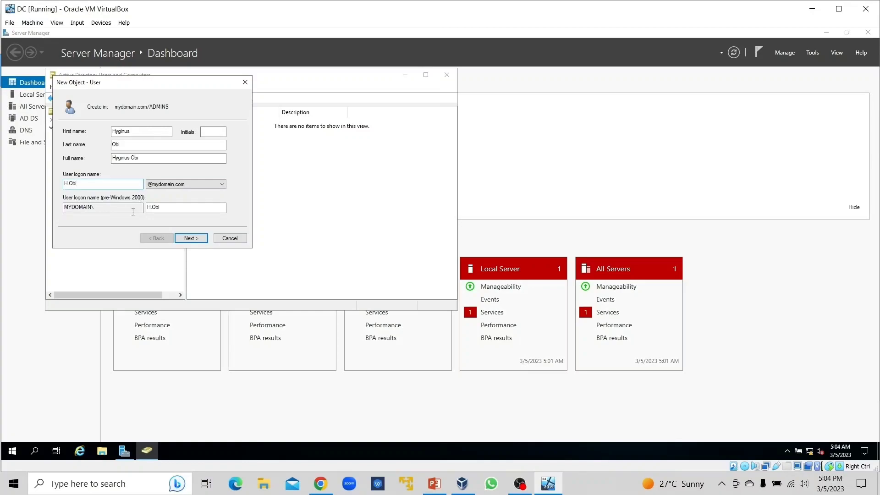
left_click(189, 238)
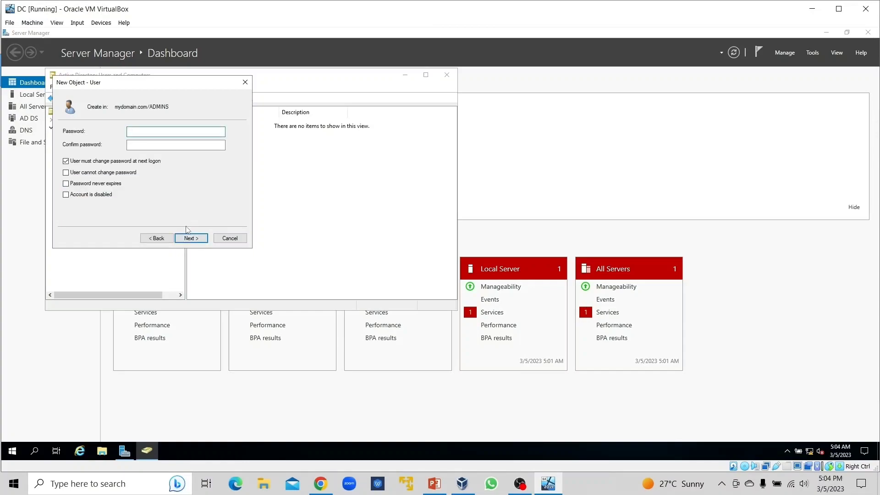
Step: Enter and confirm the user's password, replace the change-at-next-logon requirement with Password never expires, and finish creating the account
type("•••••")
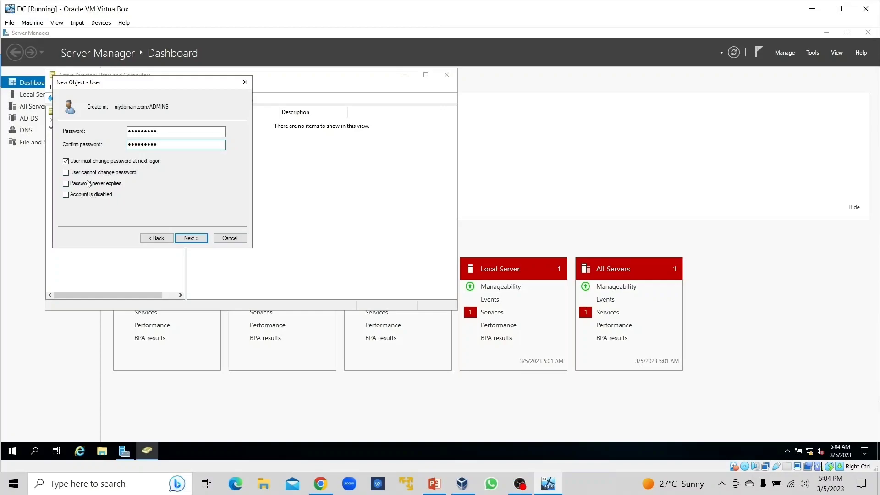
left_click(66, 162)
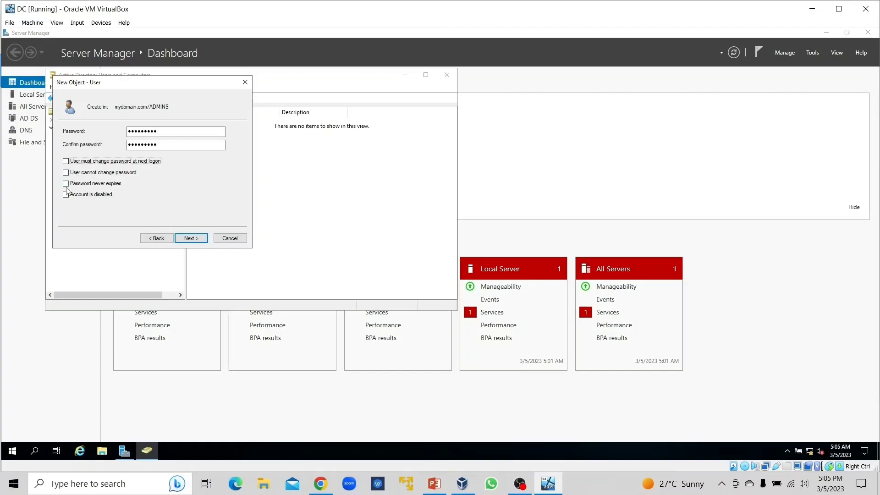
left_click(66, 184)
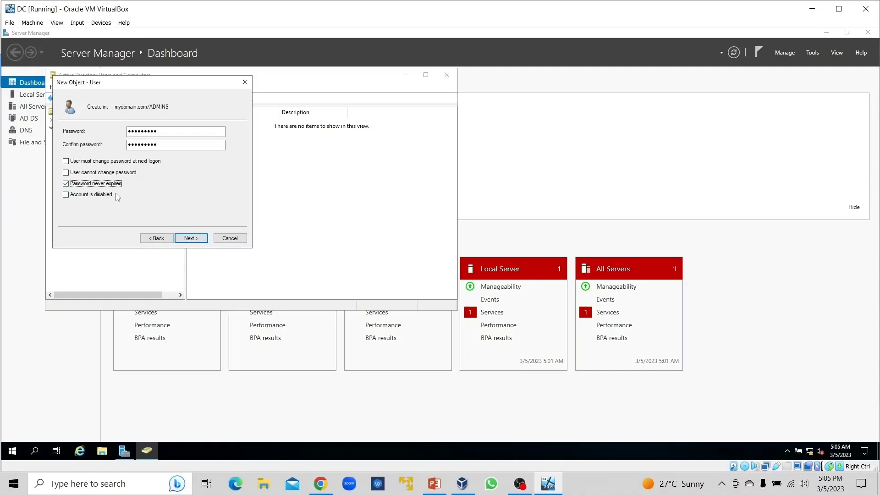
left_click(190, 239)
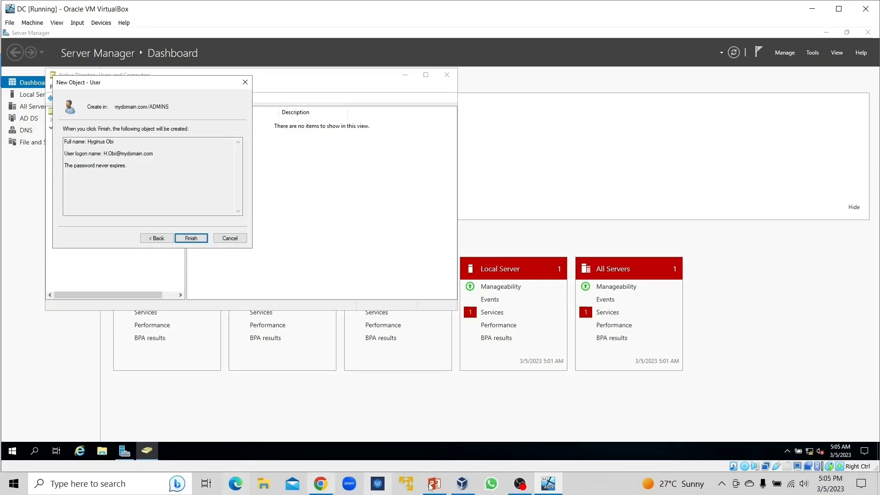
left_click(190, 239)
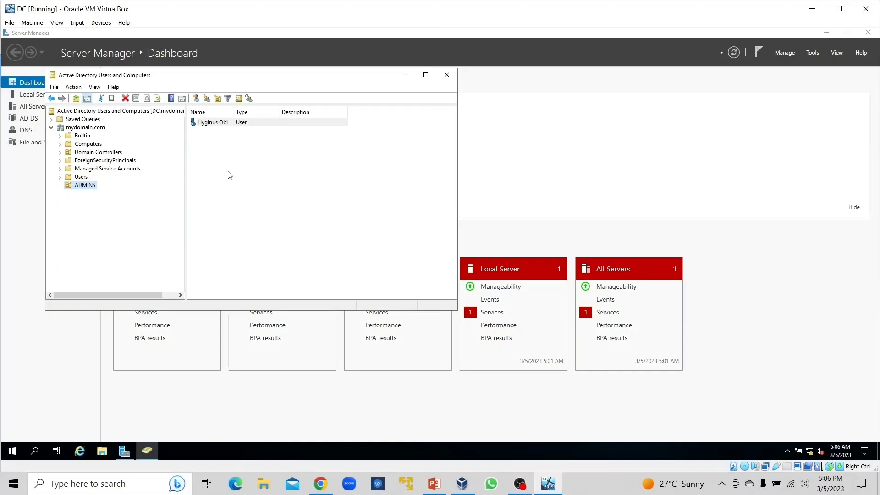
Step: Open the properties of the new user in ADMINS and display the account's group memberships
left_click_drag(262, 144, 225, 124)
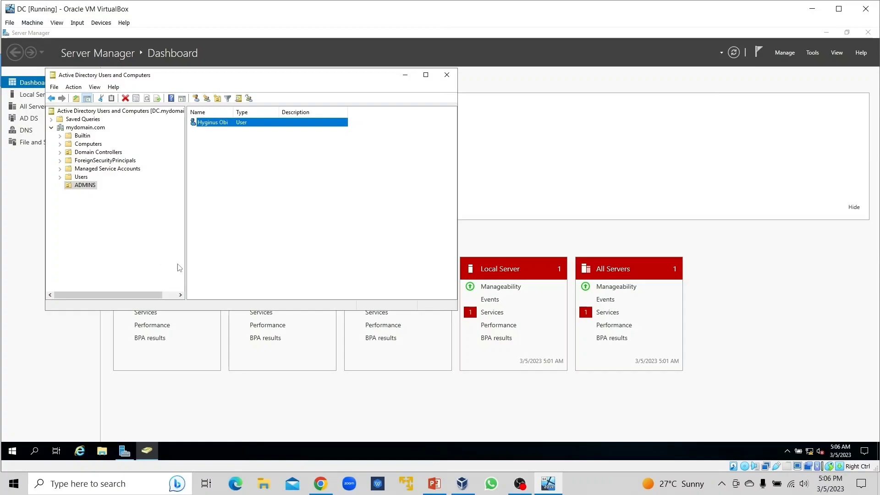
left_click(239, 189)
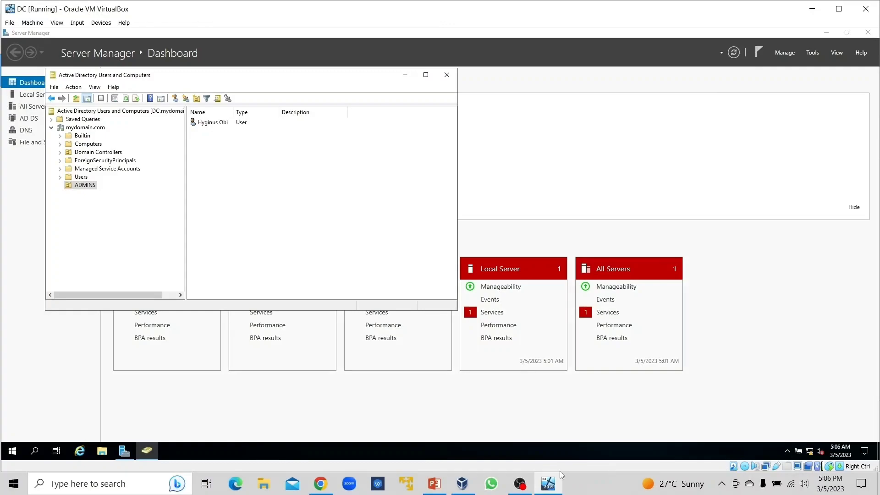
right_click(210, 122)
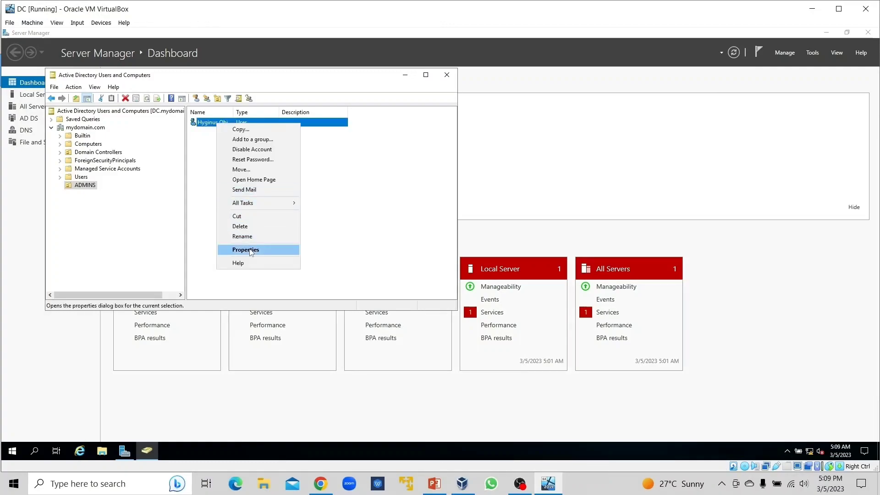
left_click(242, 250)
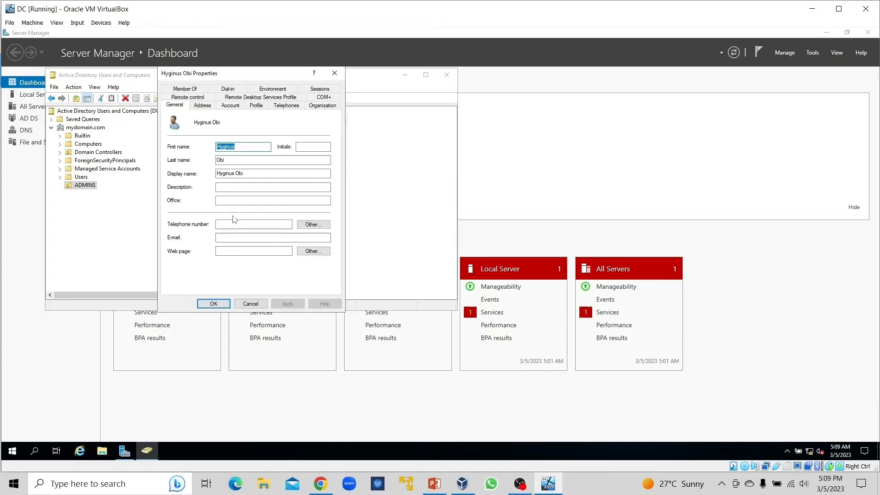
left_click_drag(244, 73, 228, 88)
left_click(179, 104)
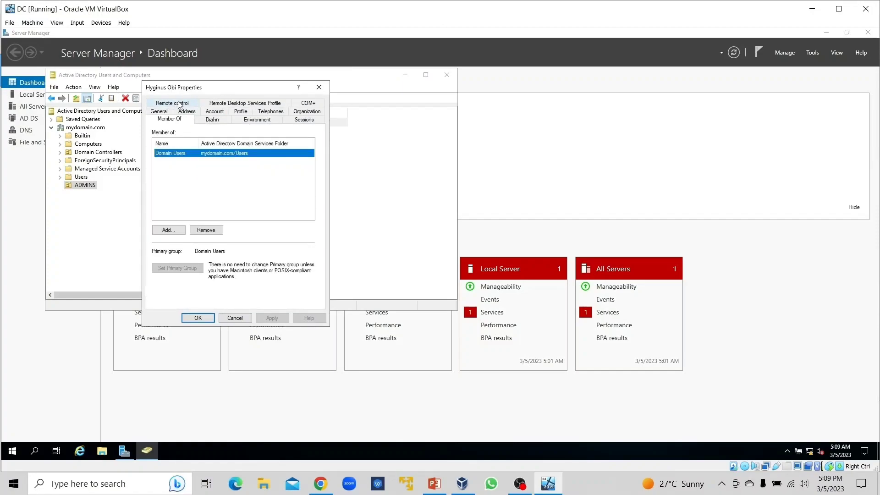
Step: Add the user to the Domain Admins group, then apply the change and close the properties
left_click(173, 236)
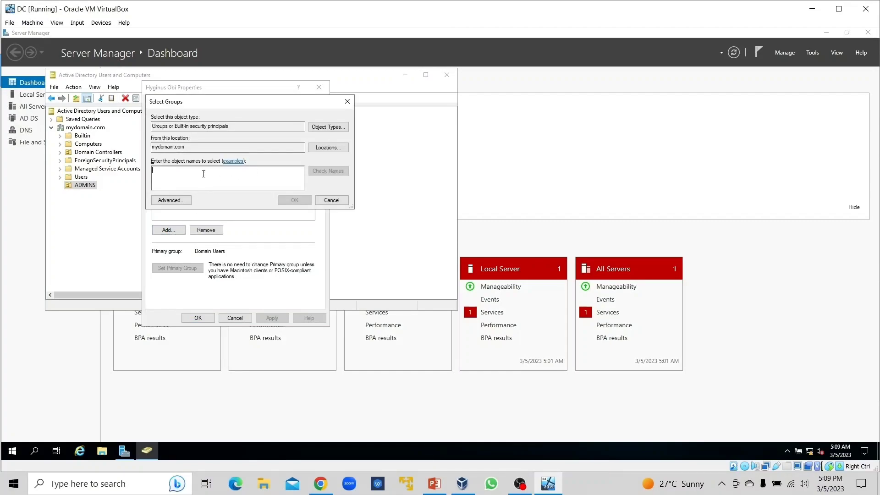
type("domai")
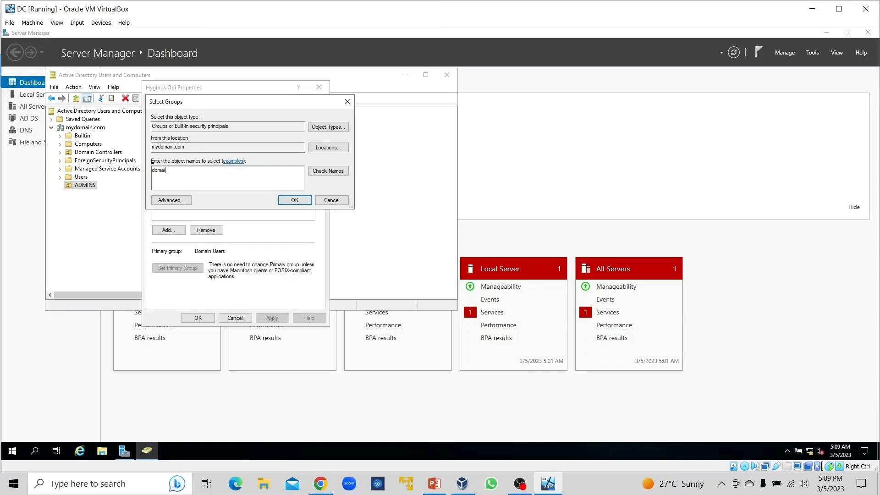
type("n admins")
left_click(328, 170)
left_click(294, 200)
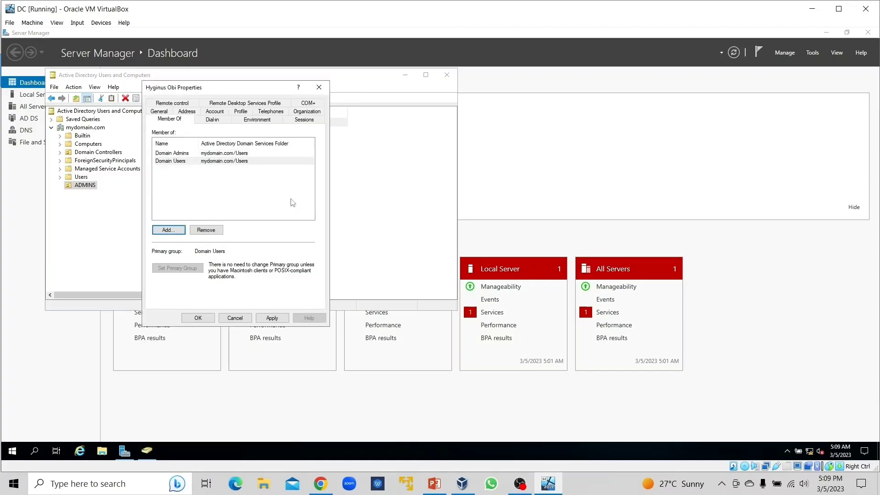
left_click(281, 320)
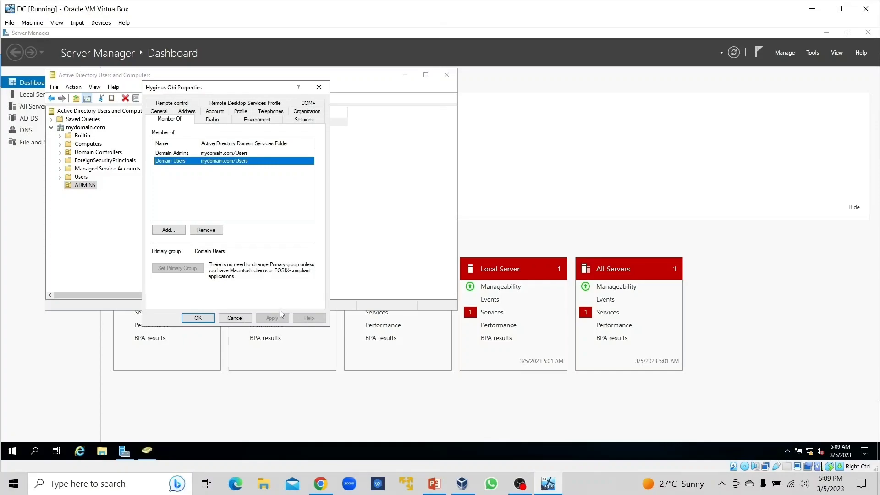
left_click(198, 317)
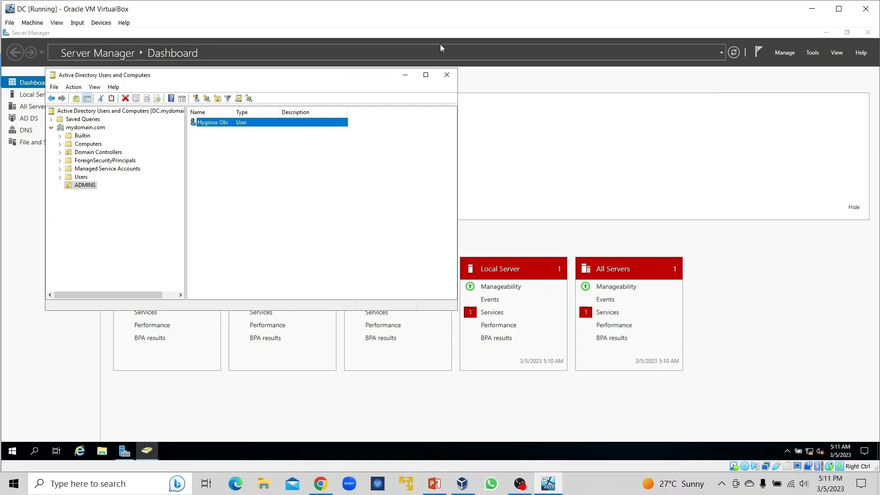
Step: Close Active Directory Users and Computers and sign out of the Administrator account
left_click(447, 75)
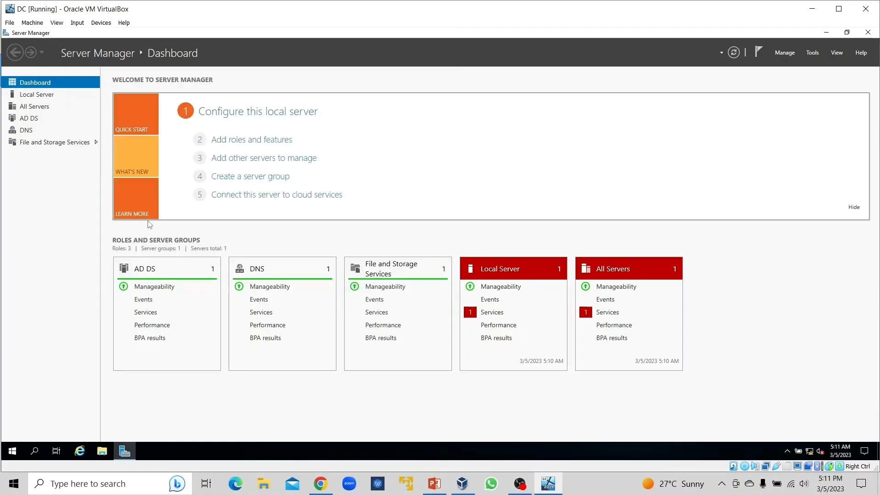
left_click(12, 451)
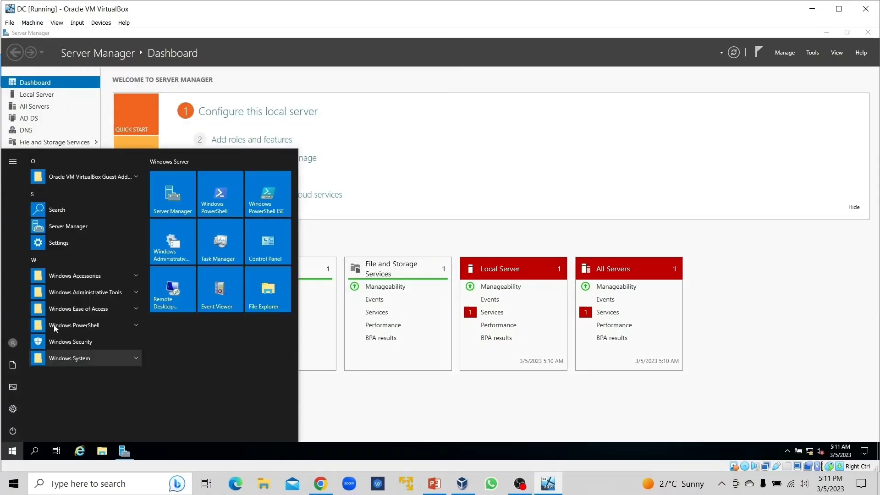
left_click(13, 343)
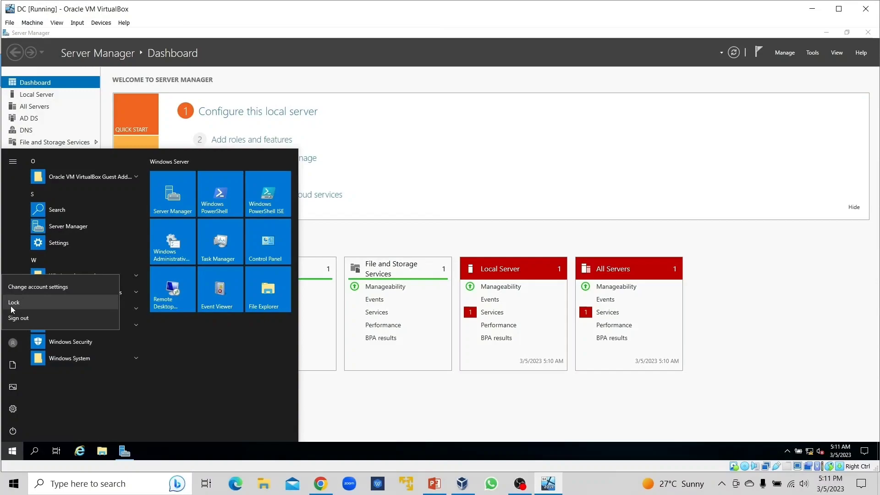
left_click(19, 318)
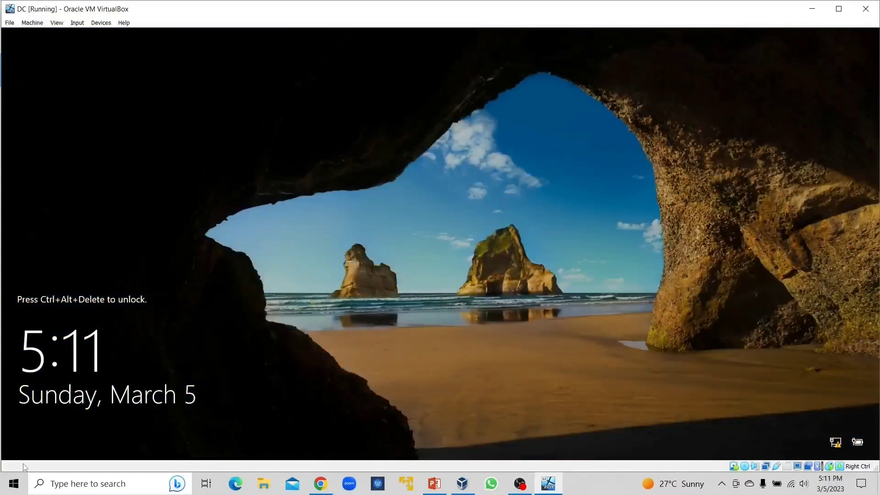
Step: Unlock the virtual machine's lock screen and choose to sign in as Other user
left_click(78, 24)
mouse_move(128, 35)
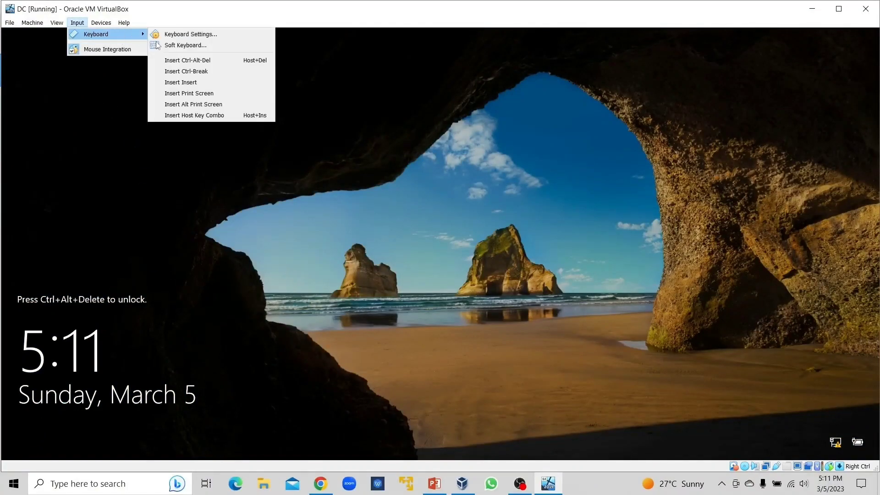
left_click(193, 60)
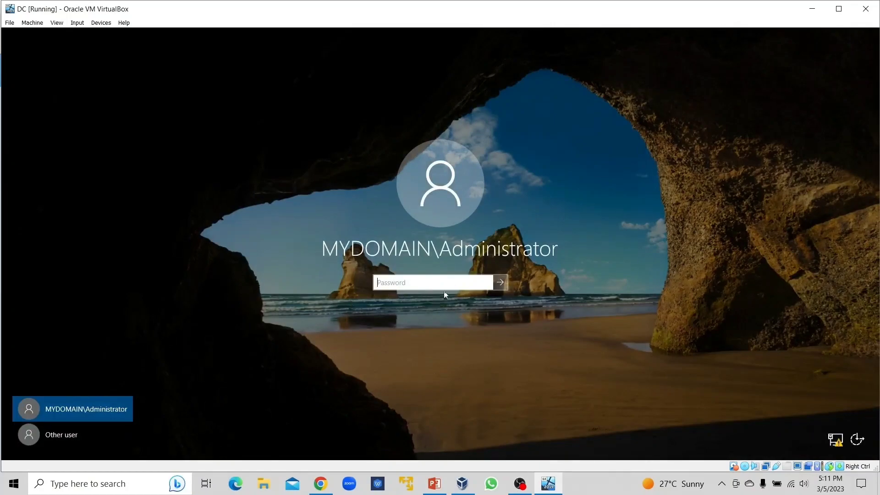
left_click(51, 433)
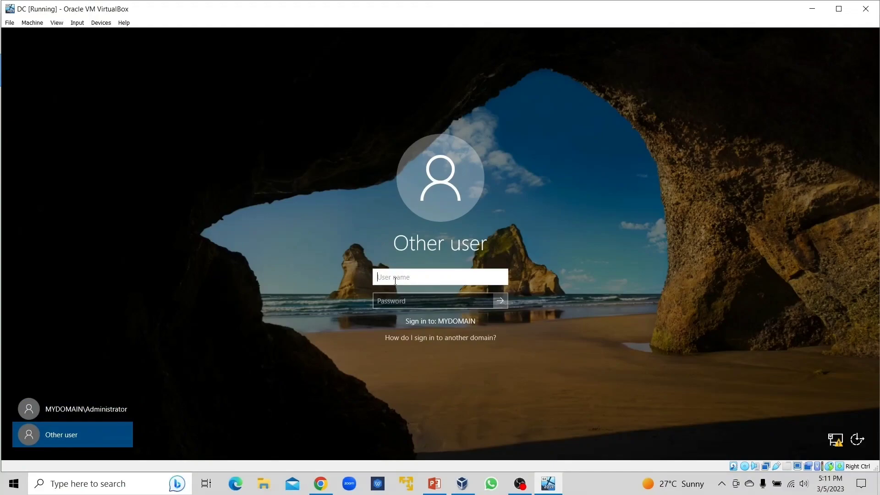
Step: Sign in to MYDOMAIN with the new administrator's logon name and account password, and dismiss the Windows Admin Center notice
type("H")
key("BackSpace")
key("BackSpace")
key("Tab")
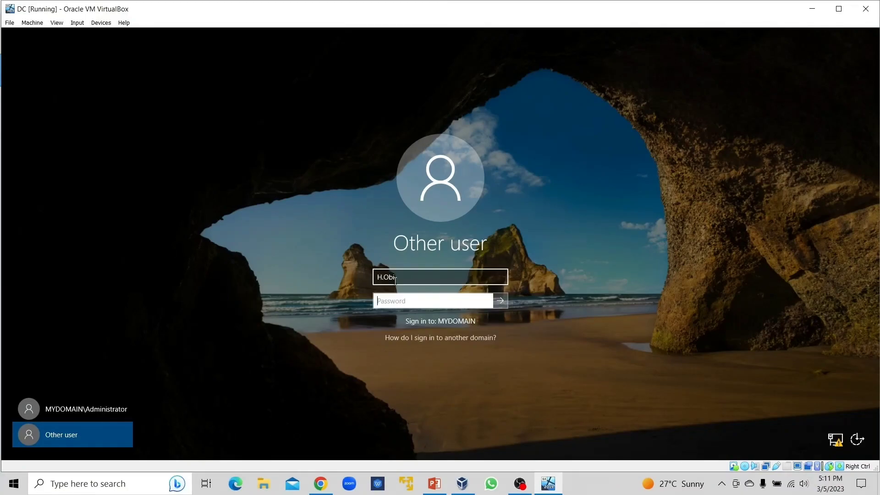
type("*********")
key("Return")
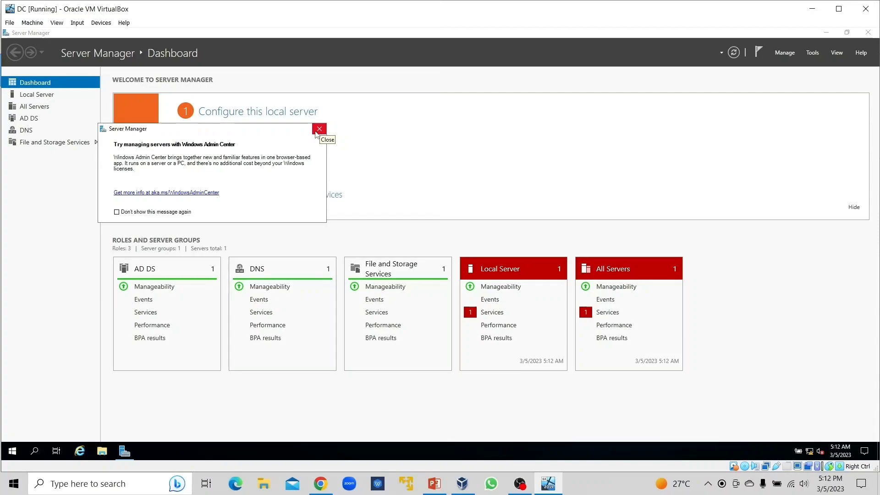
left_click(318, 130)
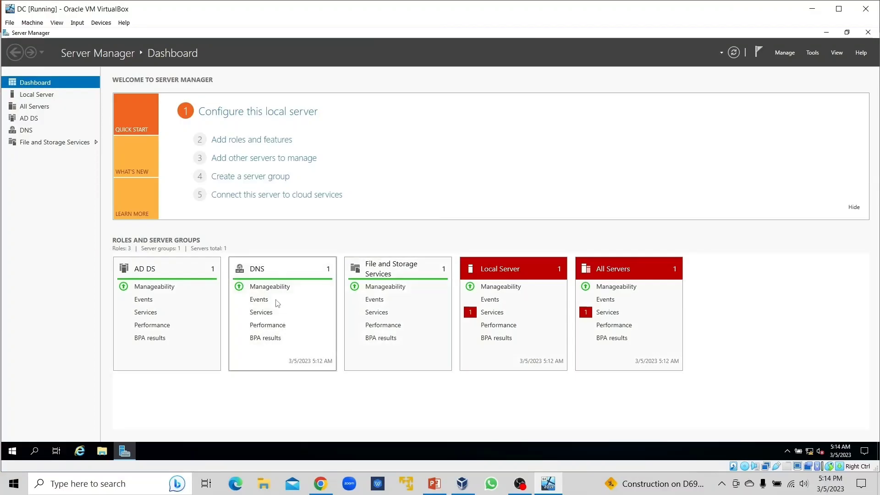
Step: Start adding roles and features with a role-based installation on DC.mydomain.com, and select the Remote Access role
left_click(255, 141)
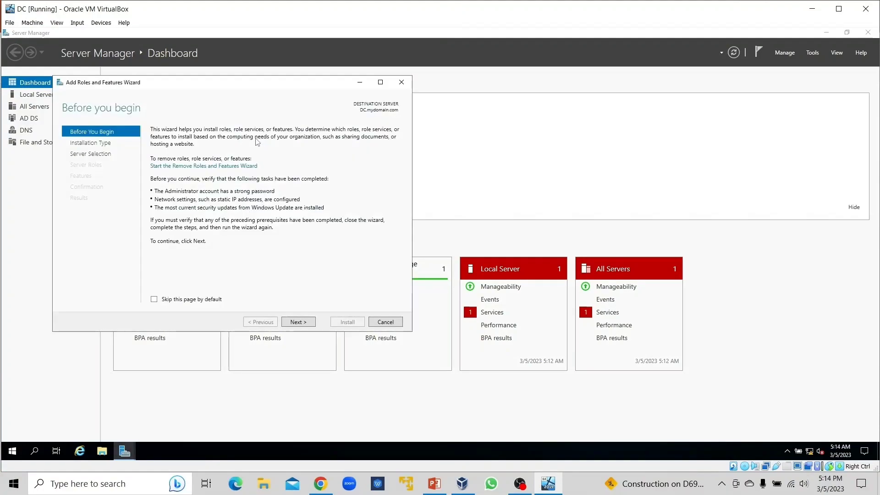
left_click(298, 321)
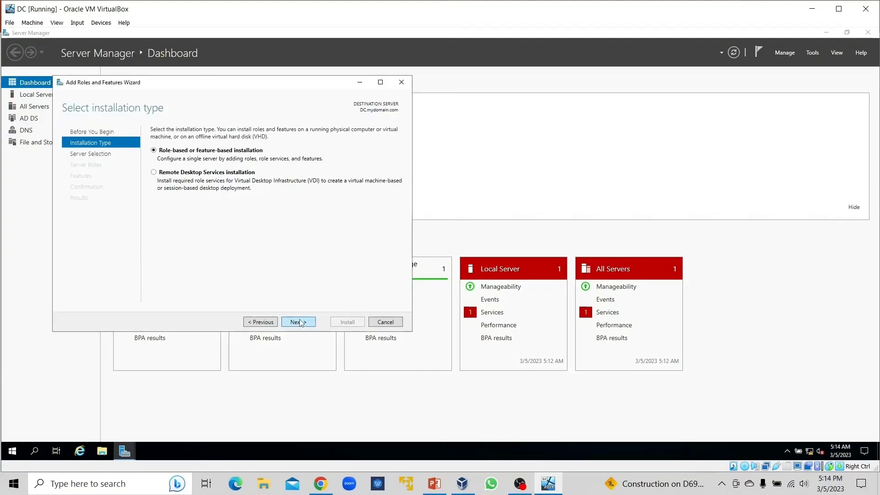
left_click(298, 322)
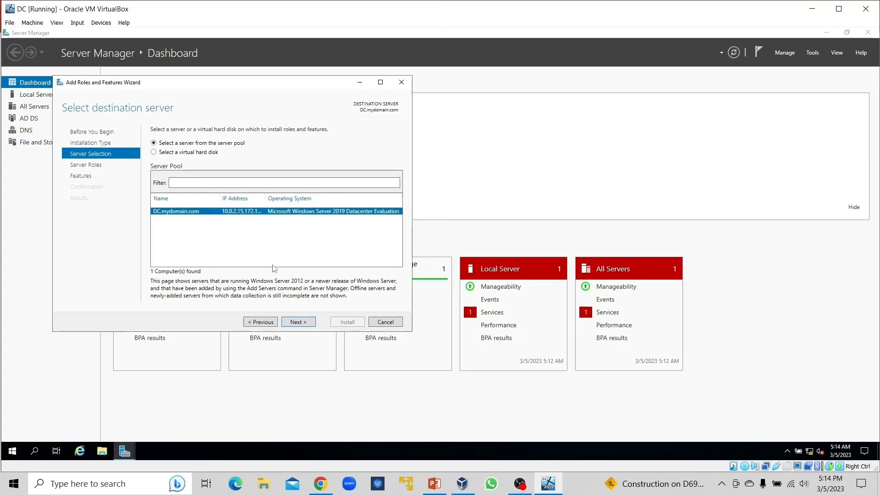
left_click(298, 323)
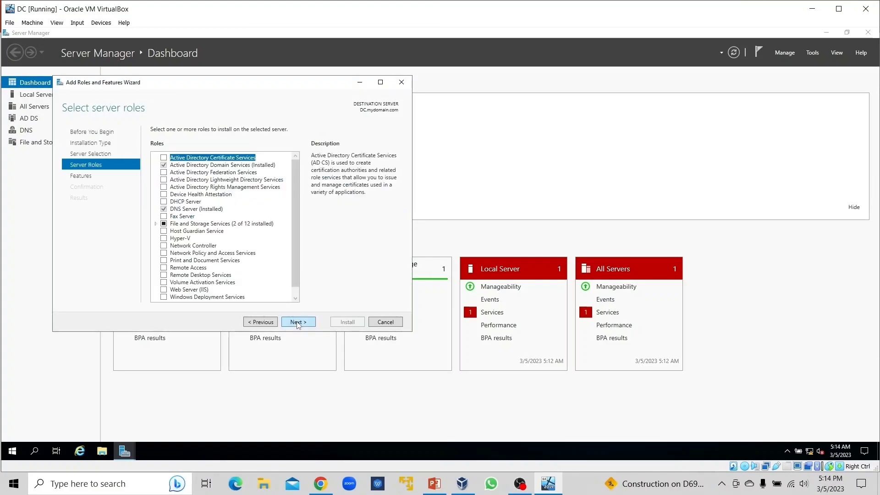
left_click(165, 268)
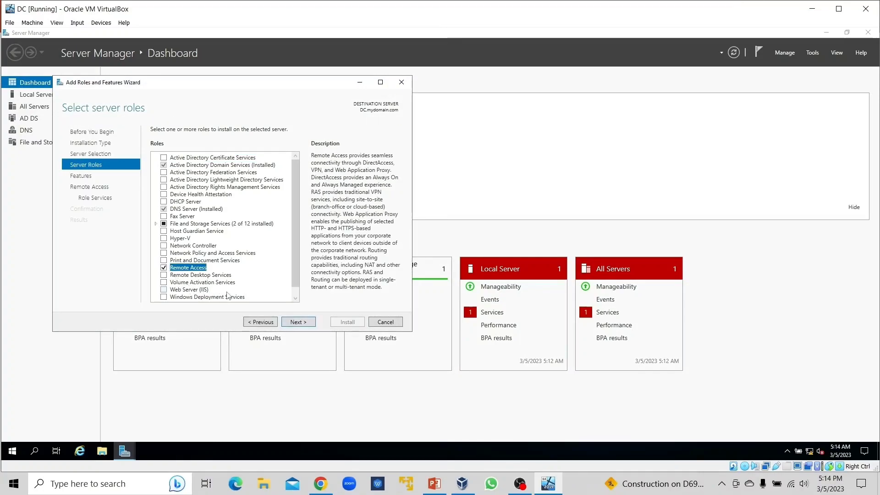
left_click(298, 322)
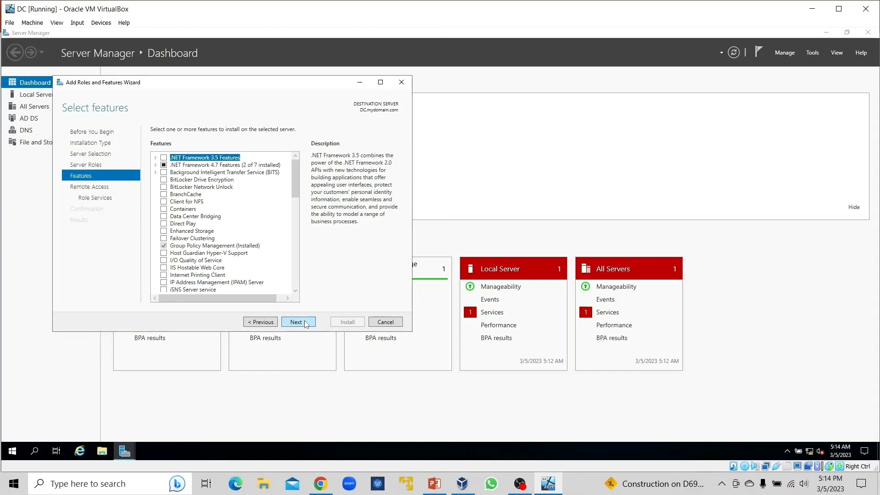
Step: Keep the default features and select the Routing role service for Remote Access, adding its required features and management tools
left_click(306, 323)
left_click(300, 324)
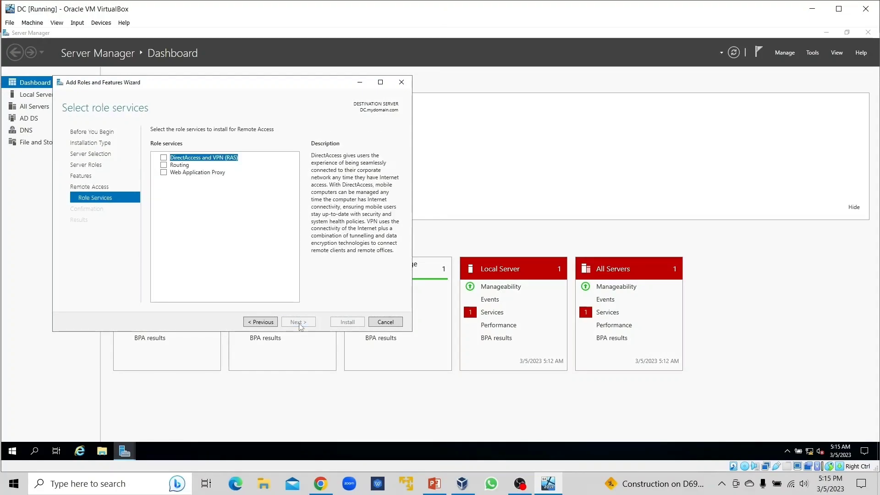
left_click(164, 165)
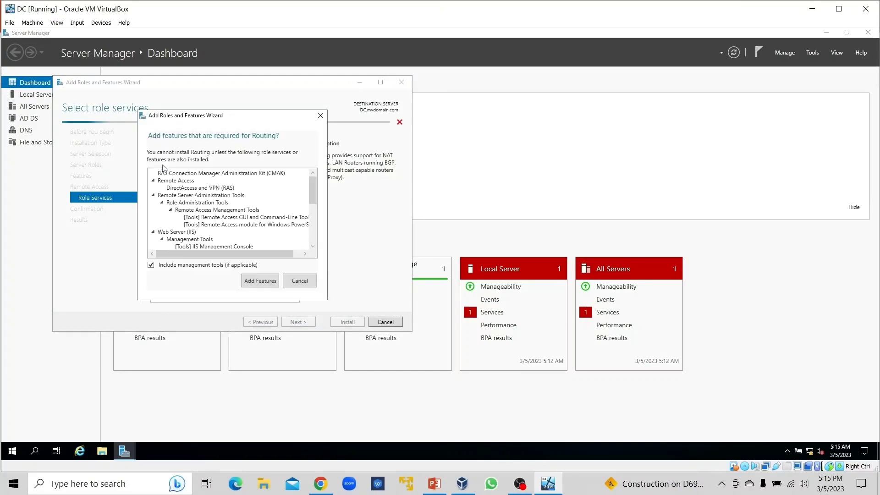
left_click(260, 280)
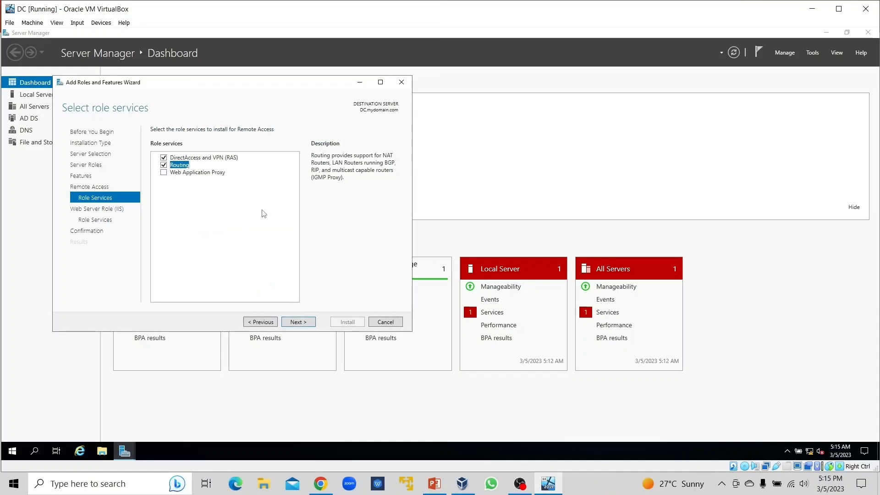
Step: Keep the default Web Server (IIS) role services, install the selected roles, and close the wizard once installation finishes
left_click(301, 323)
left_click(303, 324)
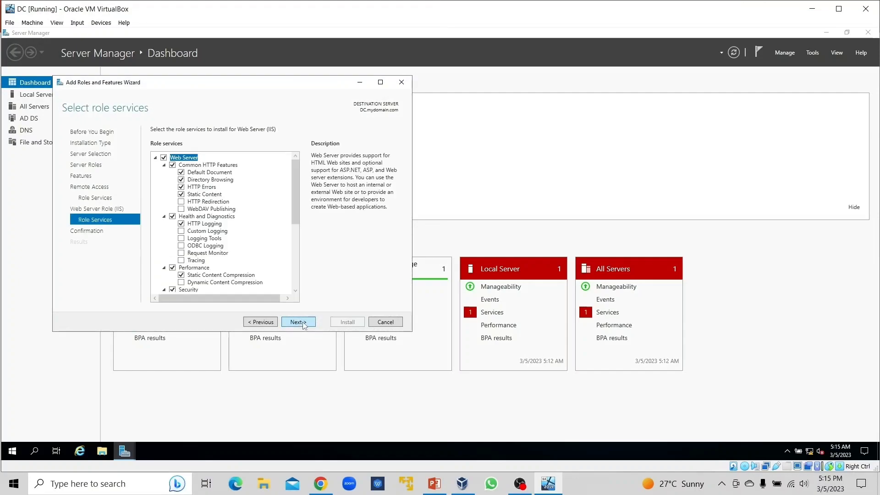
left_click(302, 323)
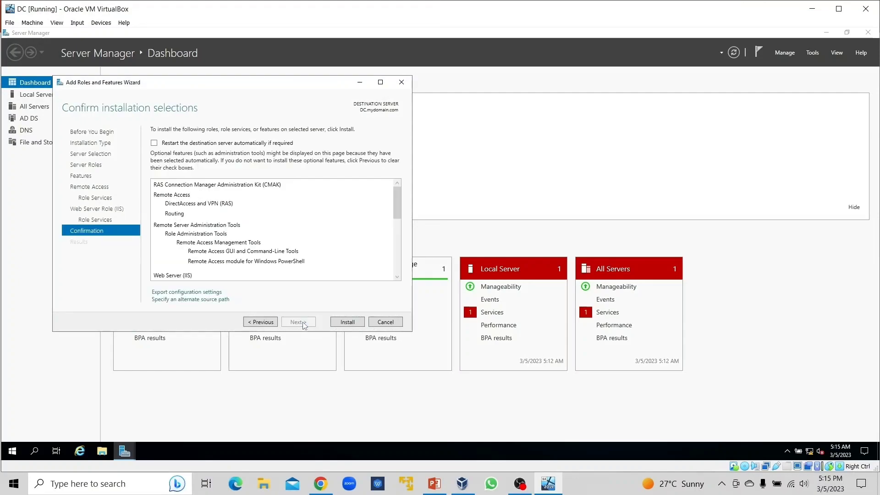
left_click(348, 324)
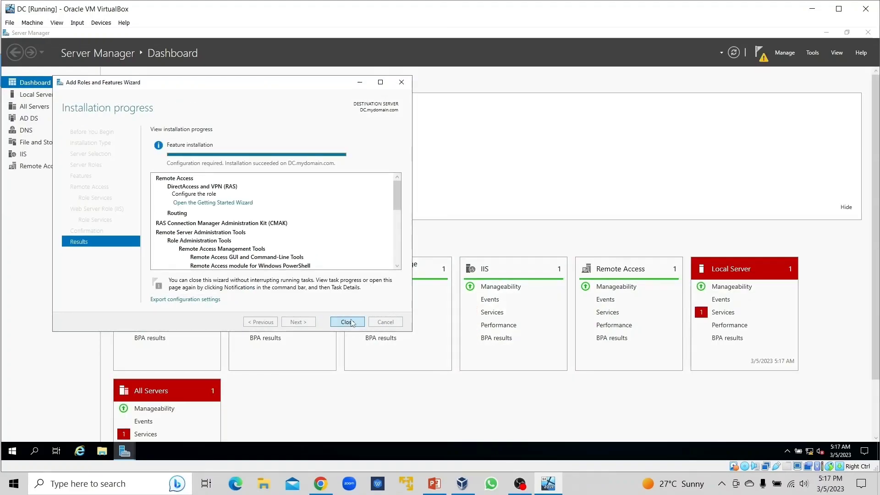
left_click(347, 323)
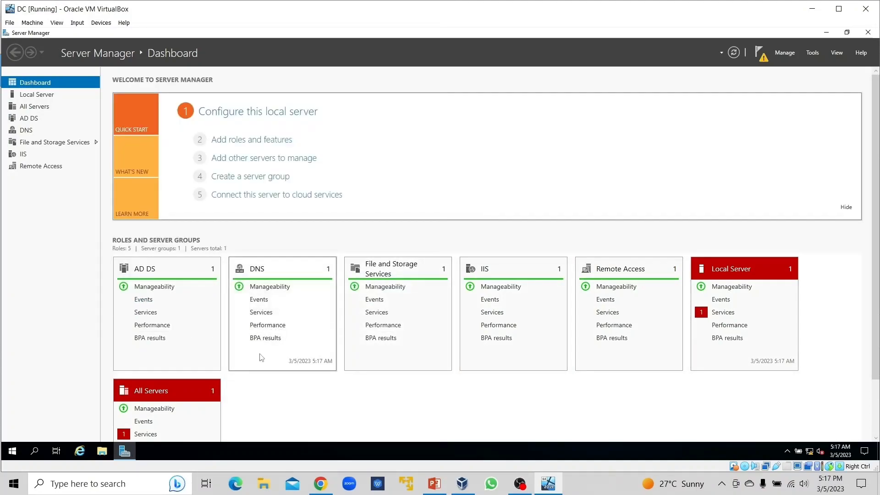
left_click(812, 53)
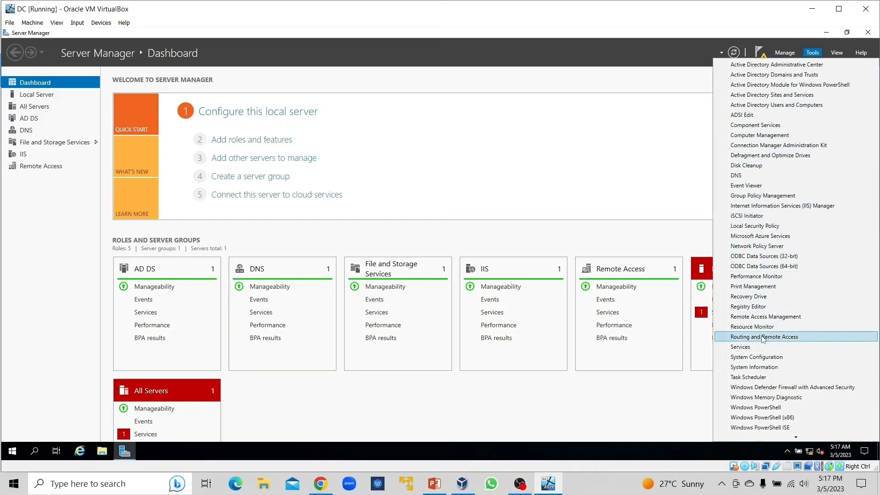
left_click(763, 339)
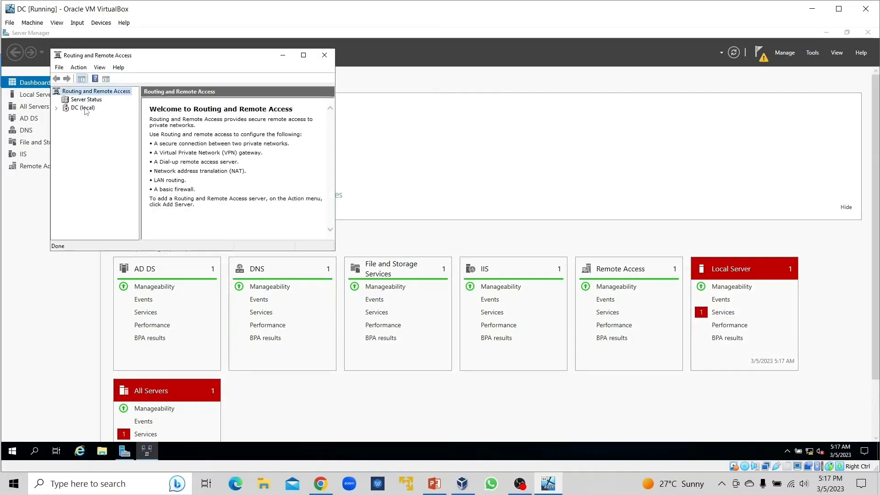
left_click(80, 109)
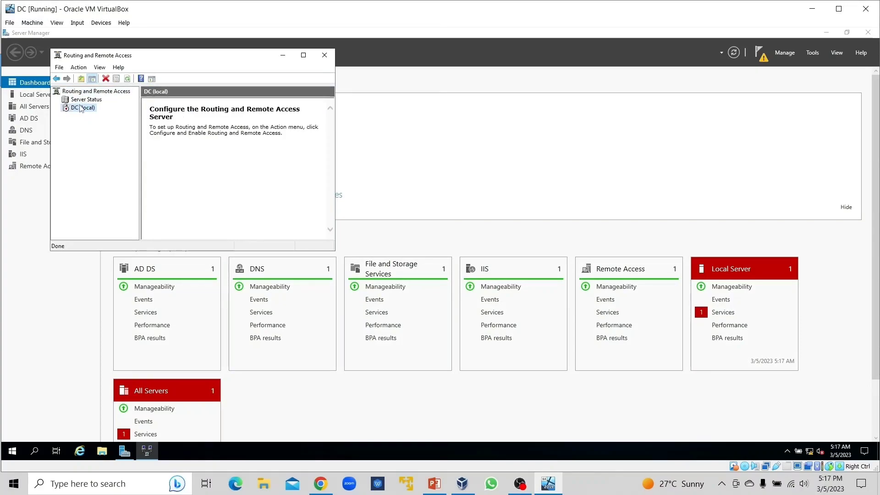
right_click(83, 111)
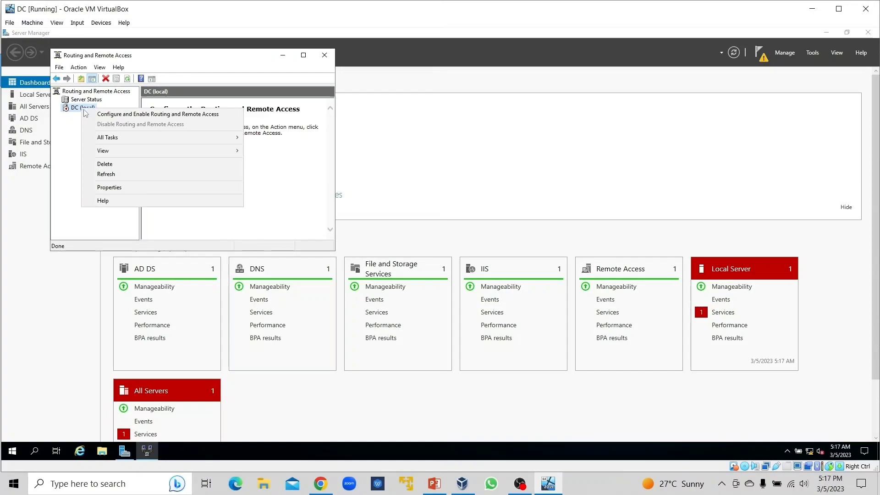
left_click(110, 115)
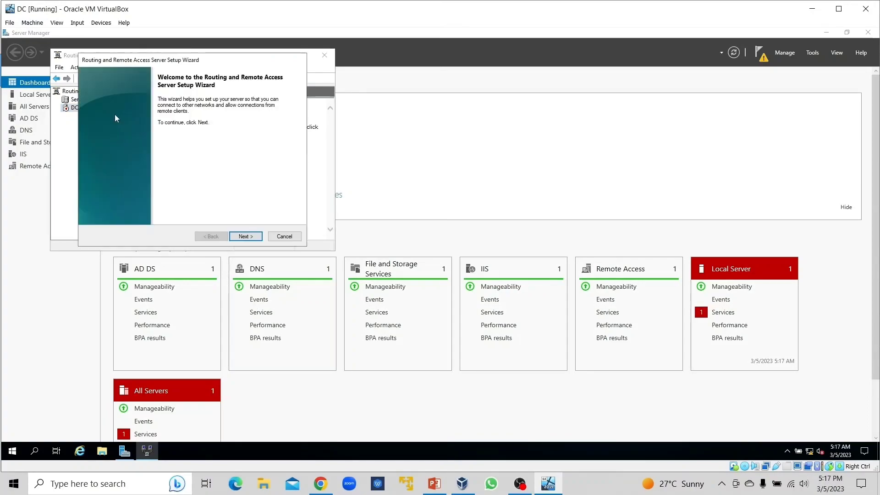
left_click(248, 237)
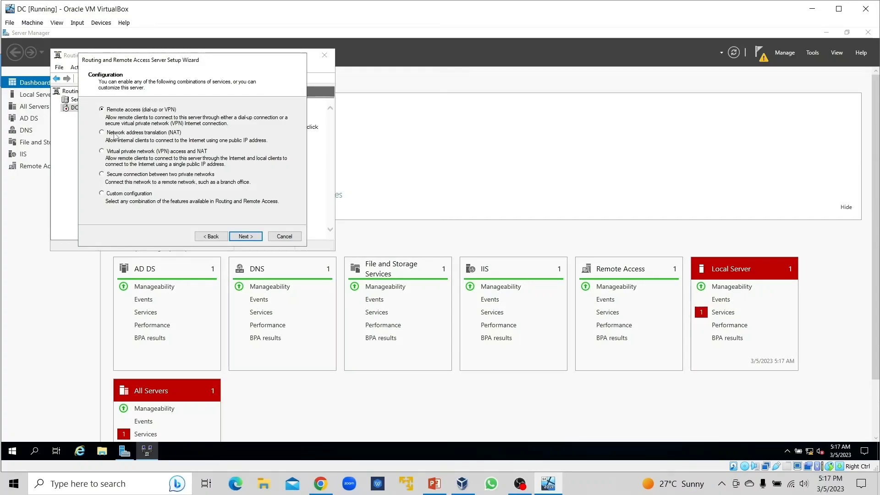
left_click(108, 133)
left_click(246, 236)
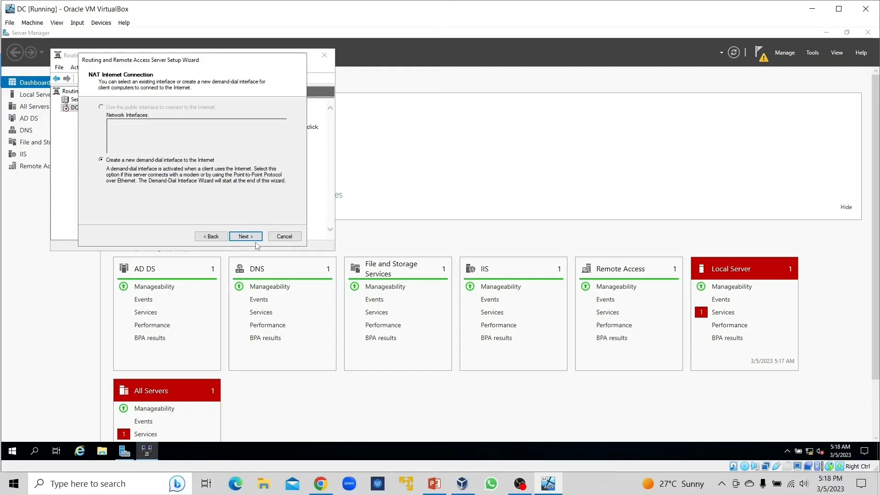
left_click(281, 238)
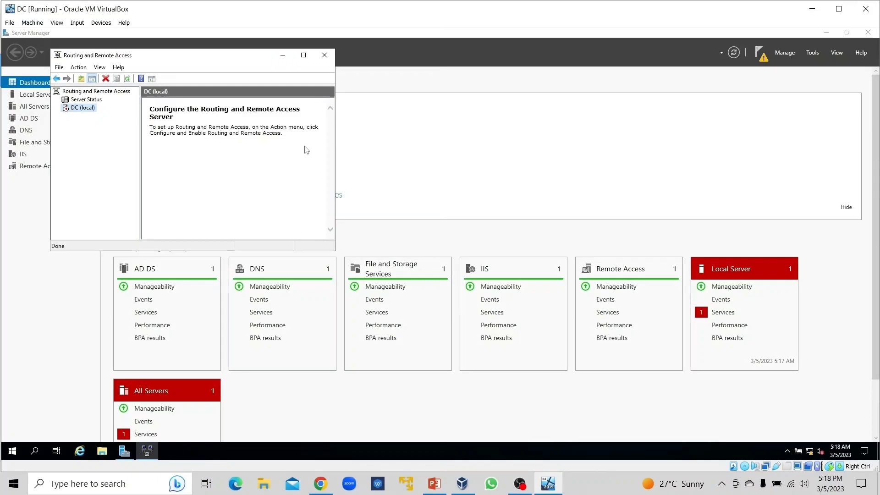
left_click(325, 56)
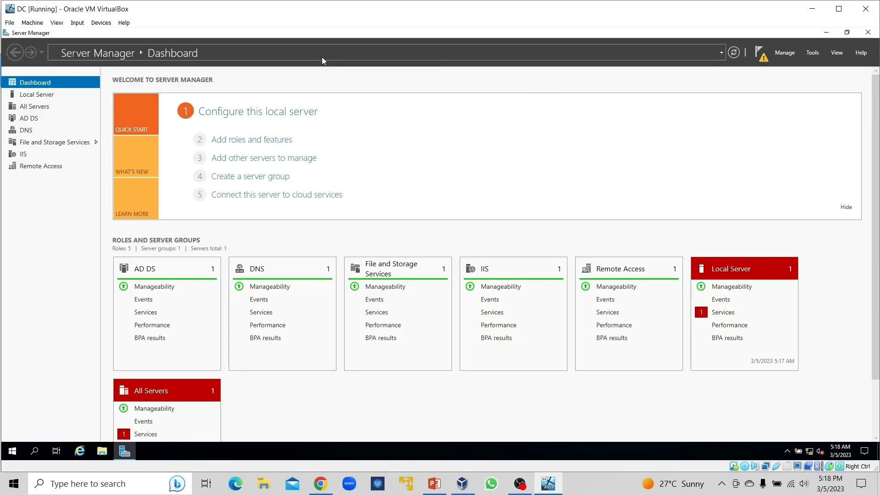
Step: Open Routing and Remote Access, start configuring and enabling it on DC (local), and choose Network address translation (NAT)
left_click(812, 53)
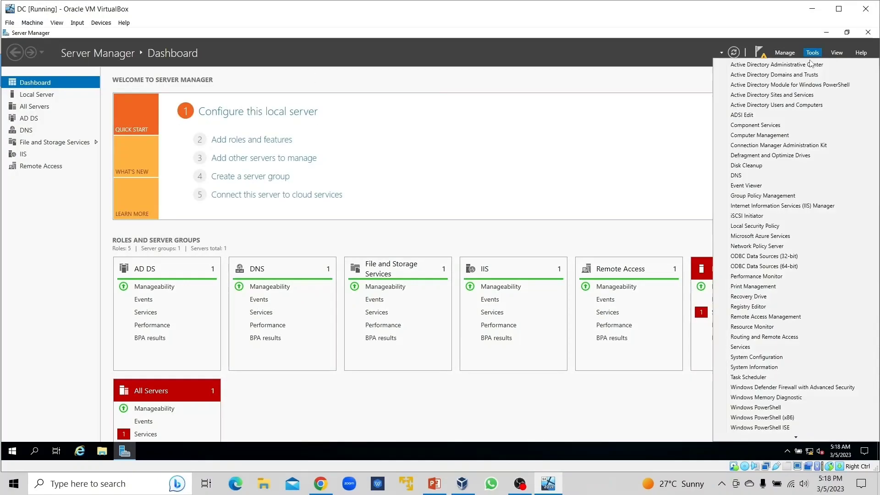
left_click(773, 337)
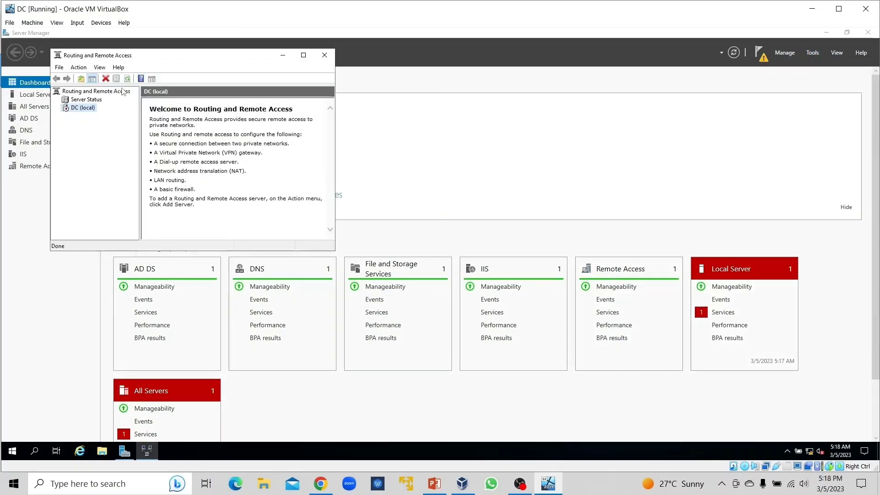
right_click(82, 108)
left_click(133, 114)
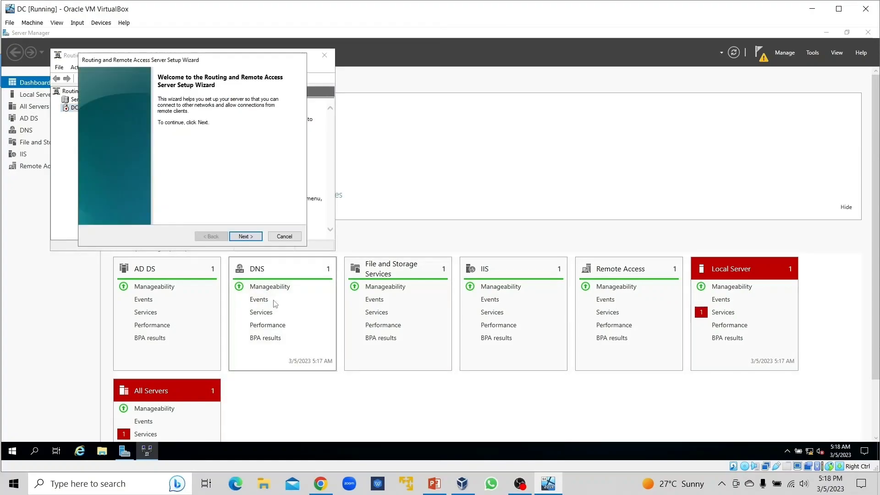
left_click(245, 236)
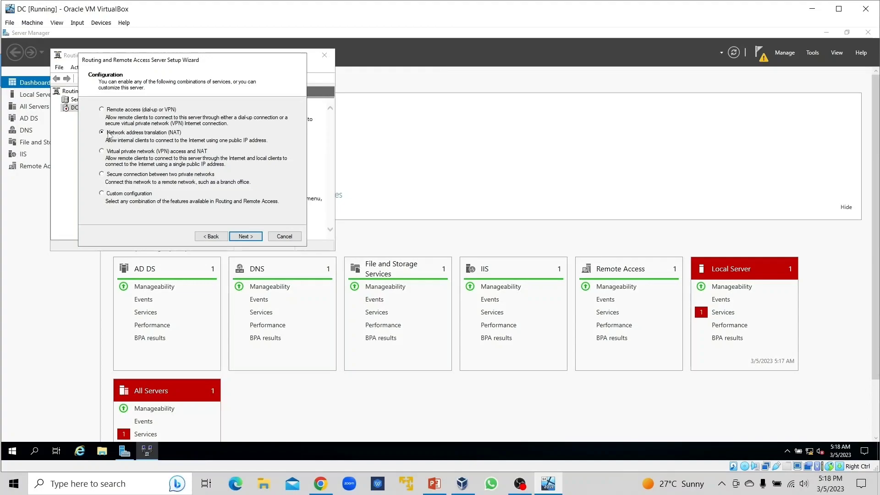
left_click(244, 235)
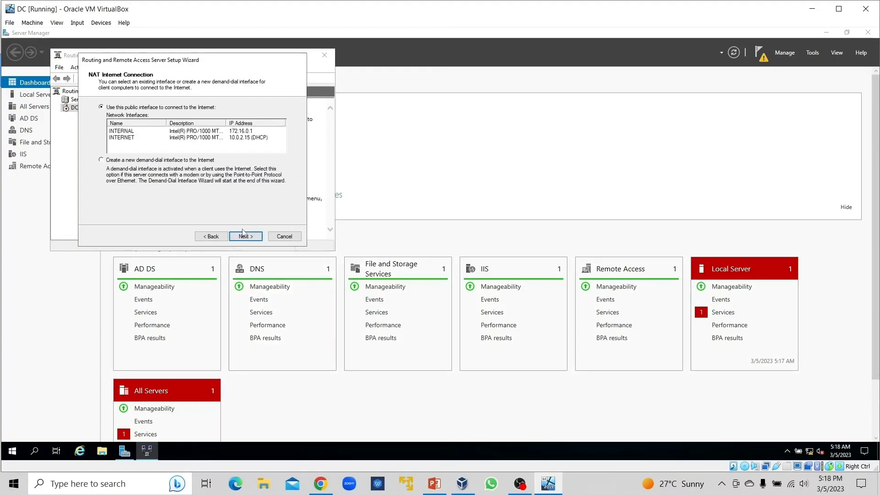
Step: Use INTERNET as the public interface for NAT, finish the server setup, and close Routing and Remote Access
left_click(132, 139)
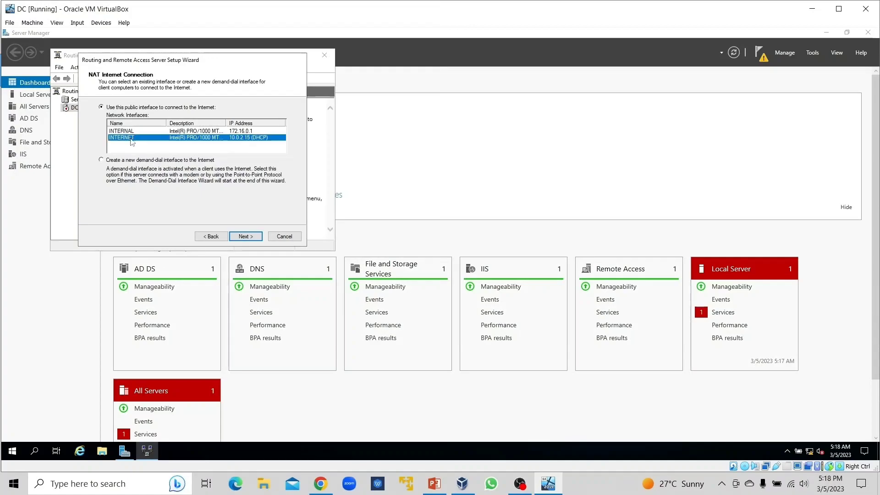
left_click(250, 237)
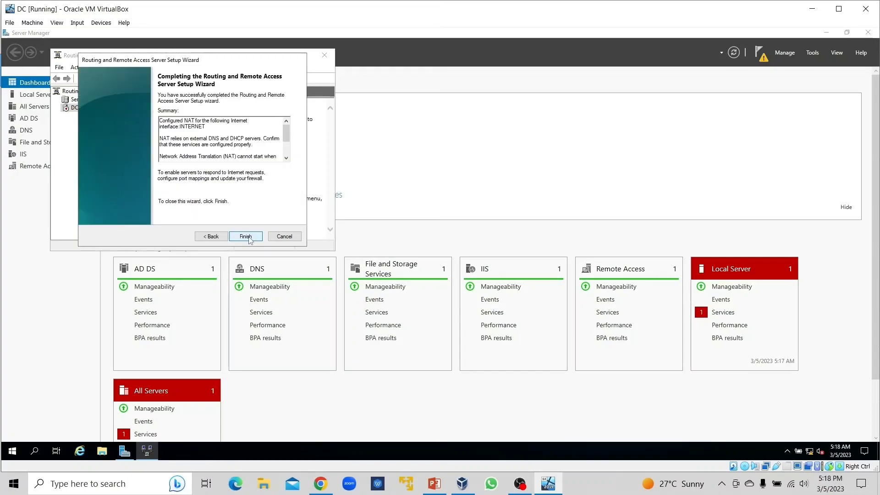
left_click(250, 238)
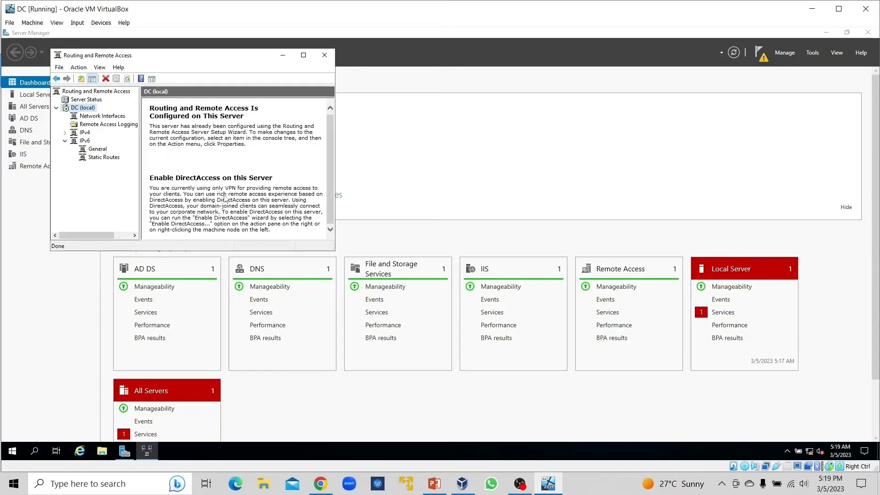
left_click(56, 109)
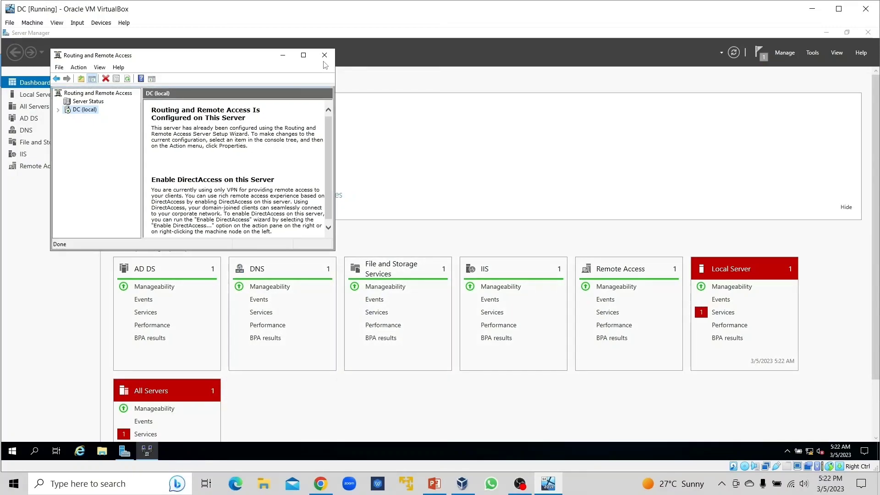
left_click(325, 55)
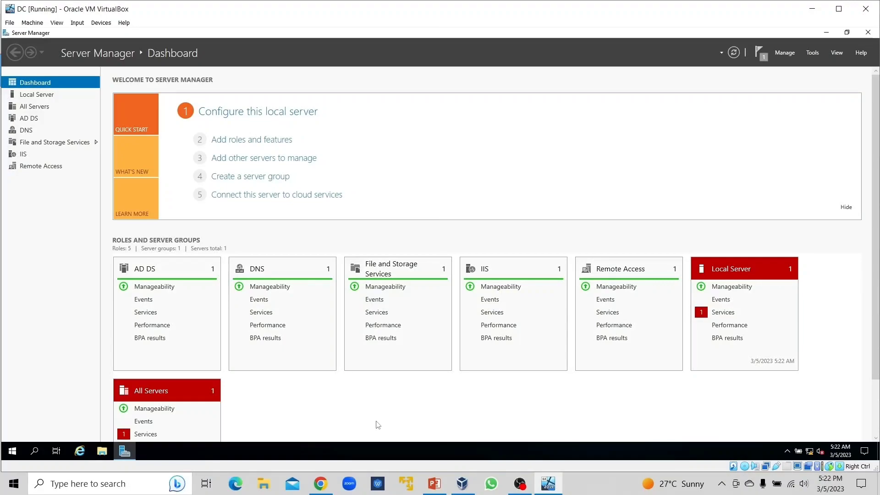
Step: Start adding a role-based installation on DC.mydomain.com and select the DHCP Server role with its required management tools
left_click(437, 482)
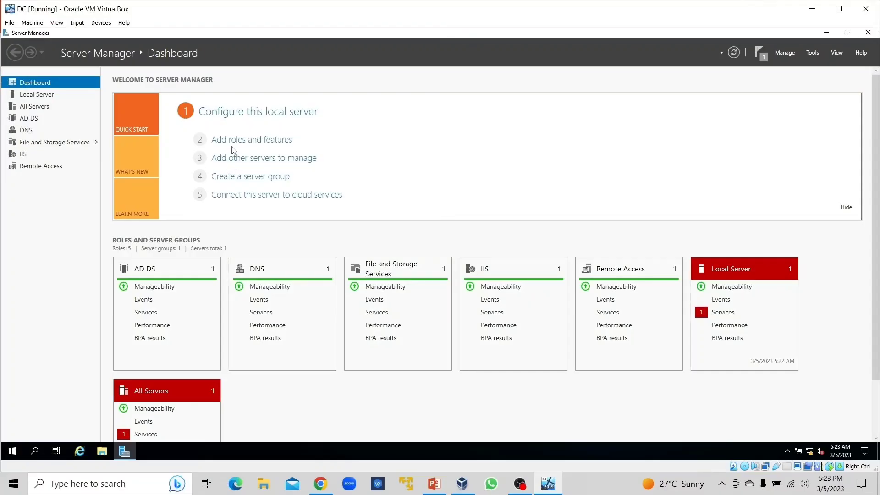
left_click(233, 141)
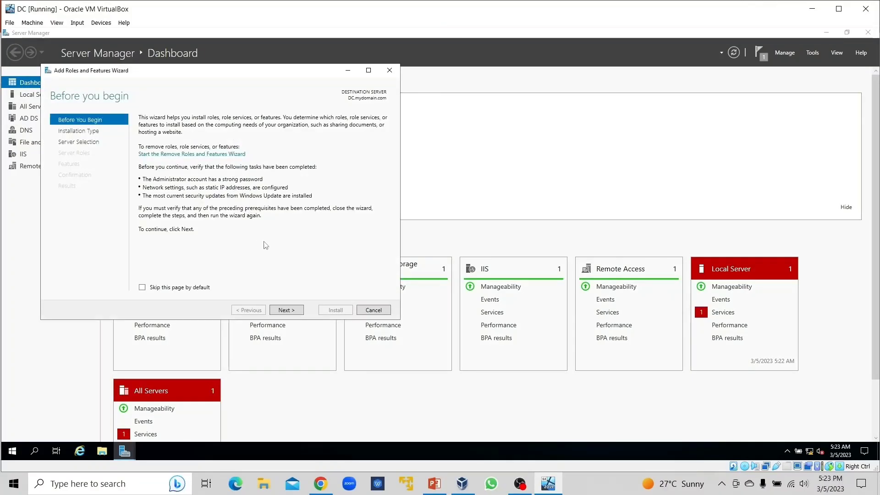
left_click(284, 310)
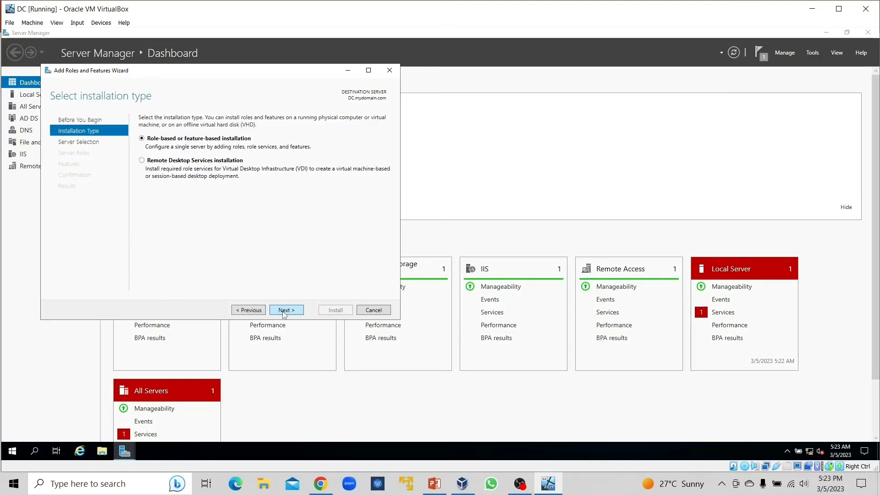
left_click(284, 312)
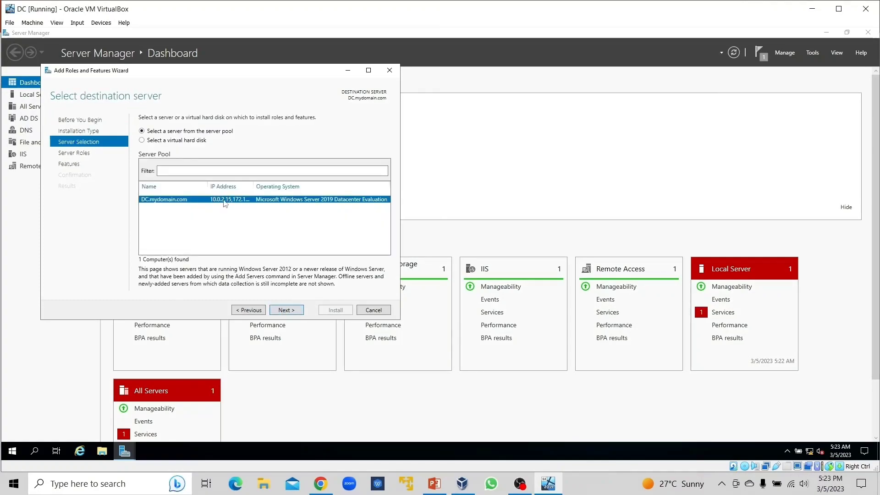
left_click(283, 311)
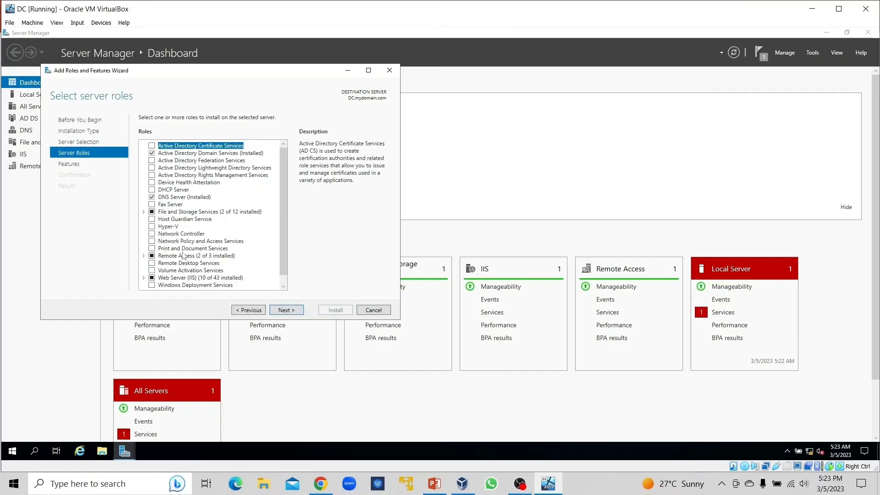
left_click(151, 191)
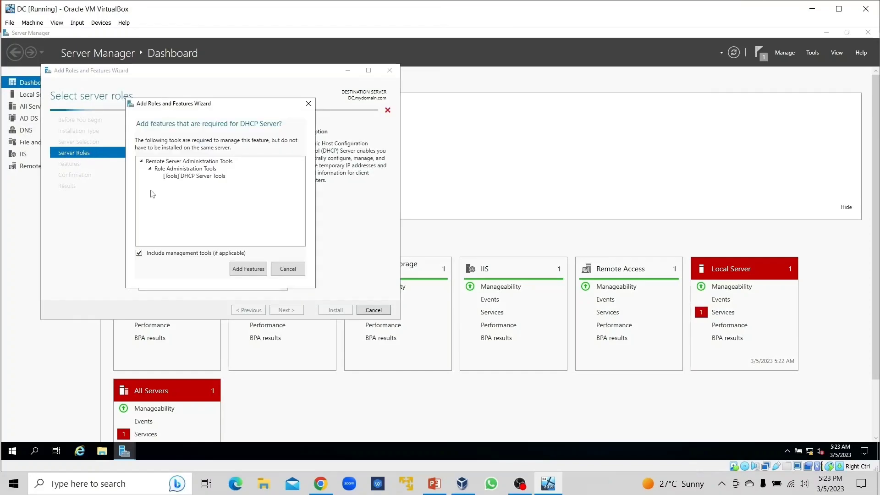
left_click(249, 269)
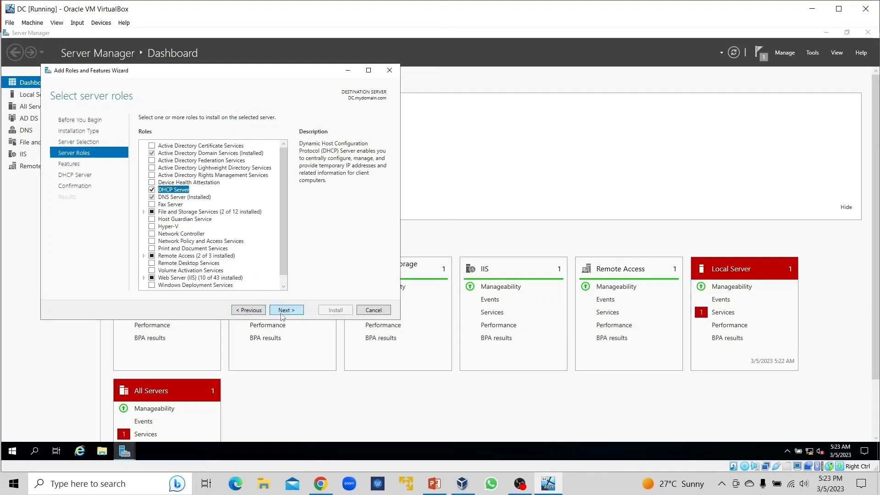
Step: Keep the default features, install the DHCP Server role, and close the wizard once installation finishes
left_click(285, 312)
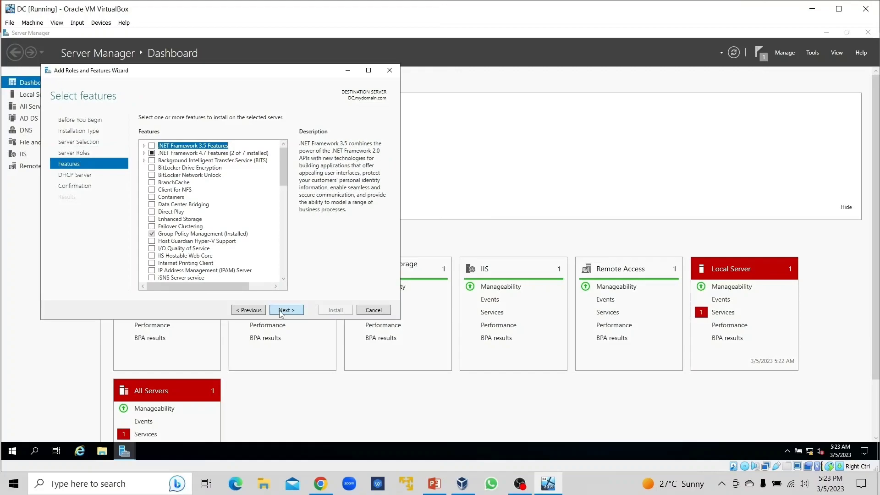
left_click(281, 312)
left_click(283, 311)
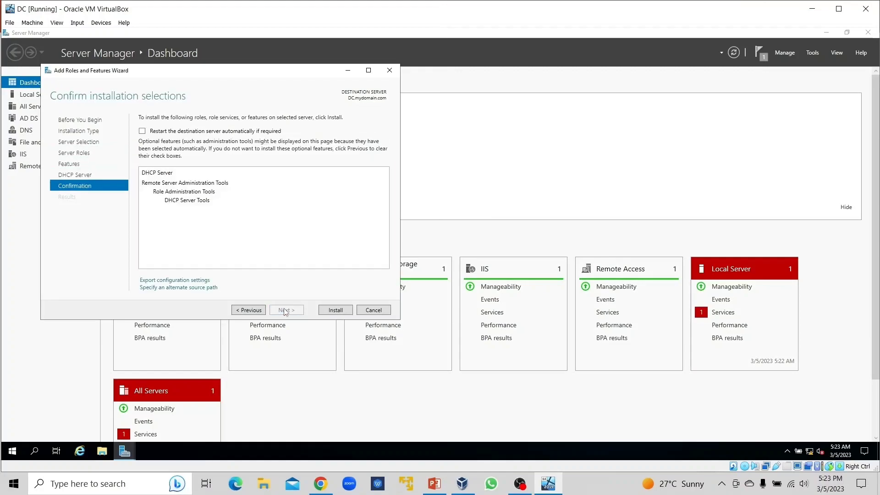
left_click(328, 312)
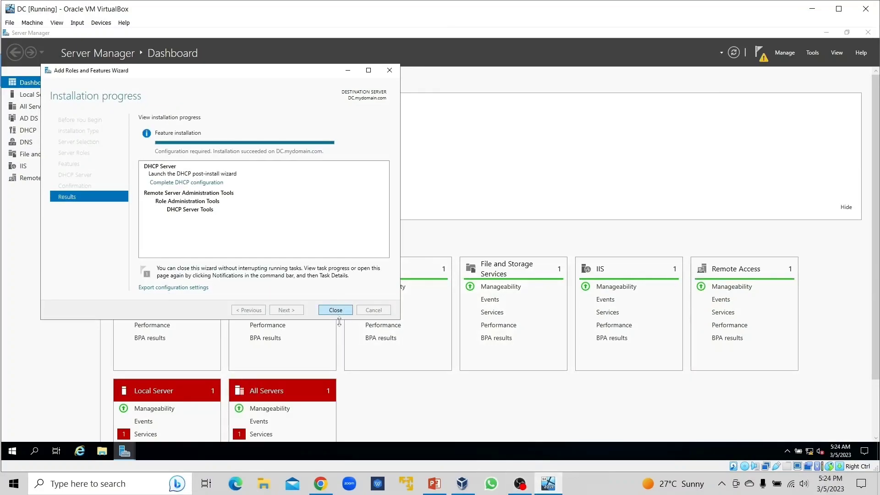
left_click(335, 310)
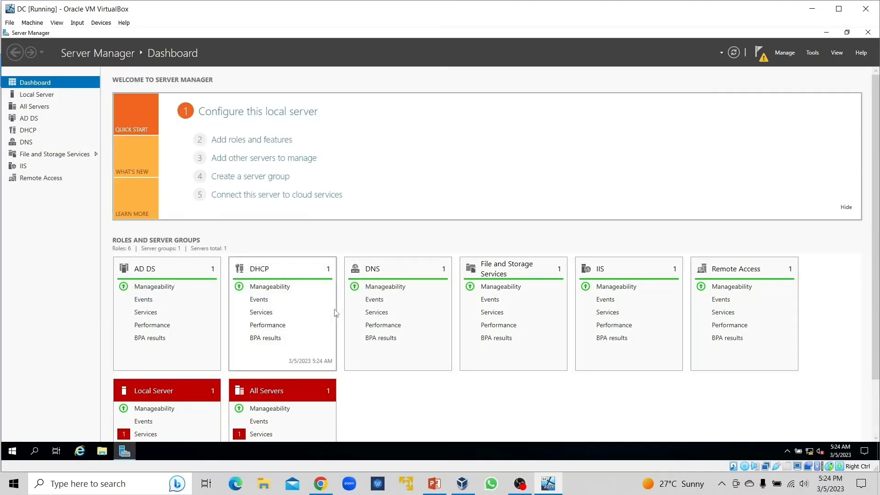
Step: Open the DHCP console, widen its panes to show the full server name, and expand dc.mydomain.com down to IPv4
left_click(813, 53)
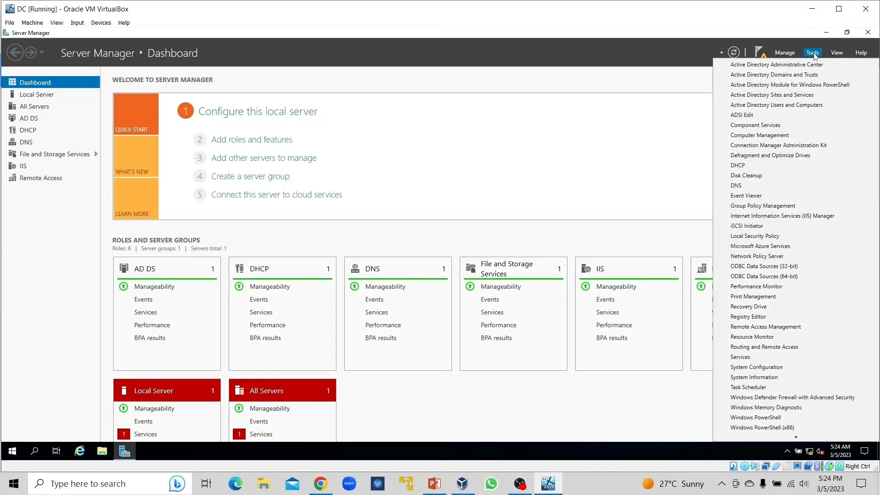
left_click(754, 167)
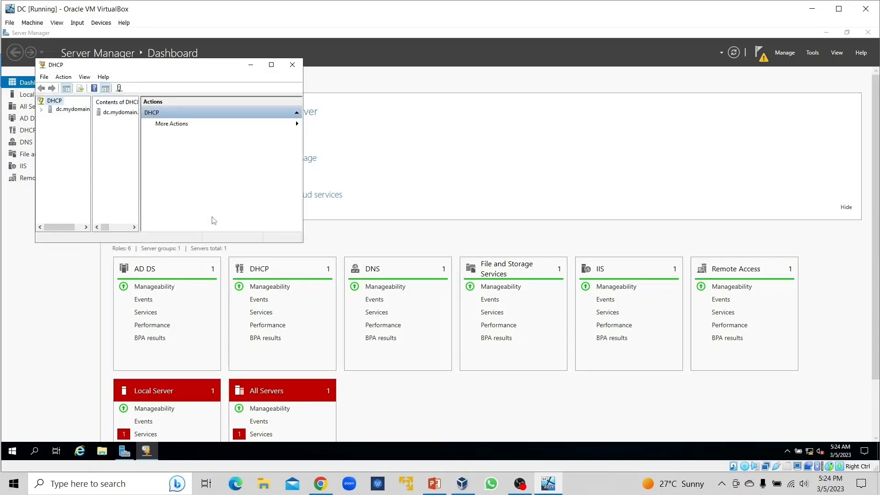
left_click_drag(206, 66, 421, 72)
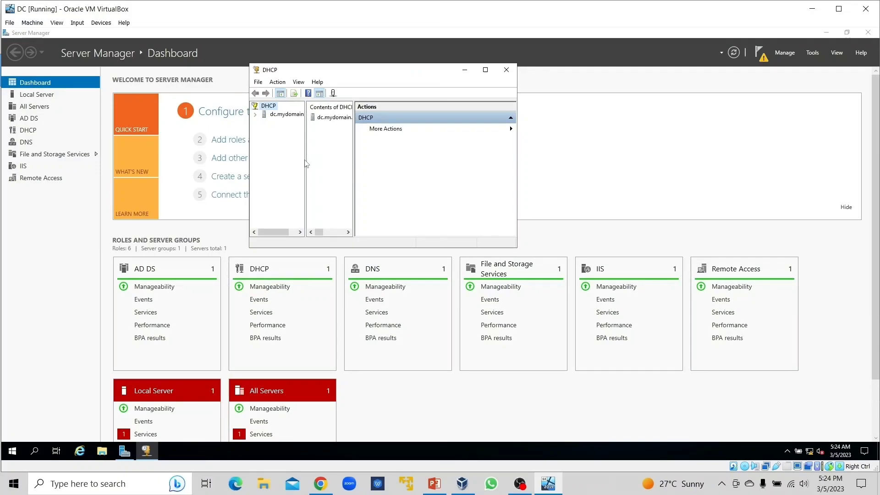
left_click_drag(305, 156, 387, 160)
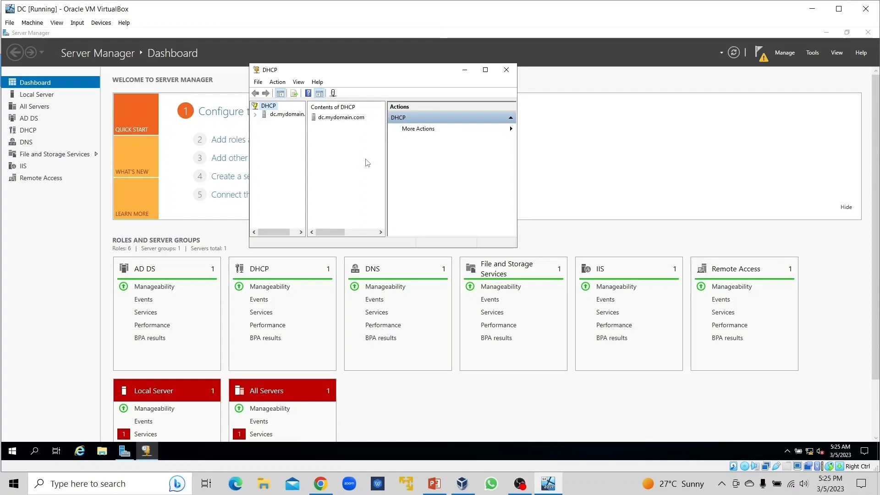
left_click_drag(306, 157, 321, 155)
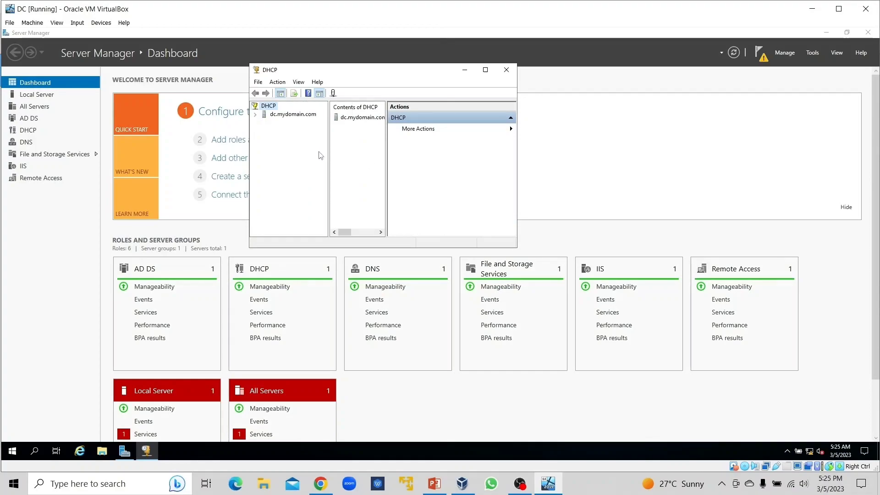
double_click(282, 115)
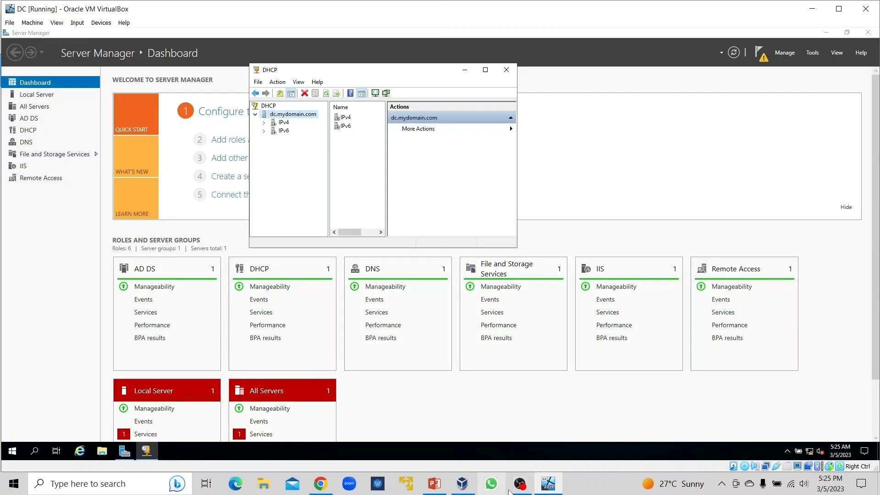
double_click(283, 123)
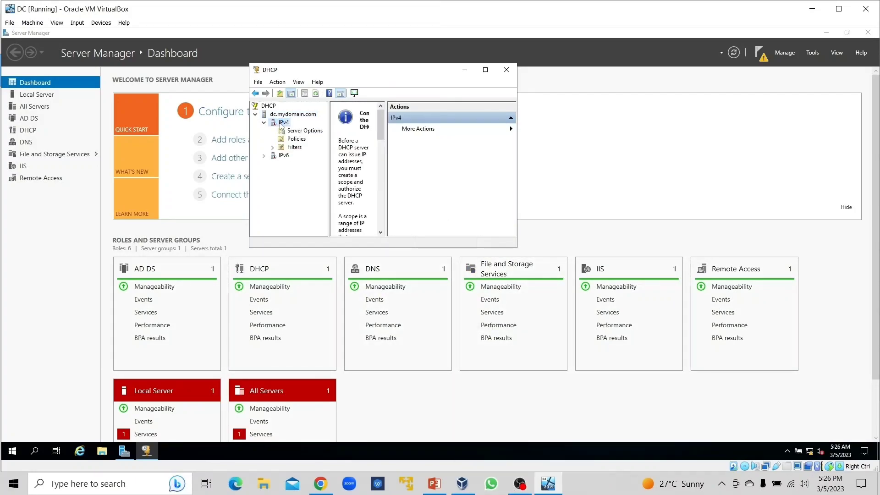
Step: Start a new IPv4 scope and name it 172.16.0.100-200, leaving the description empty
right_click(282, 124)
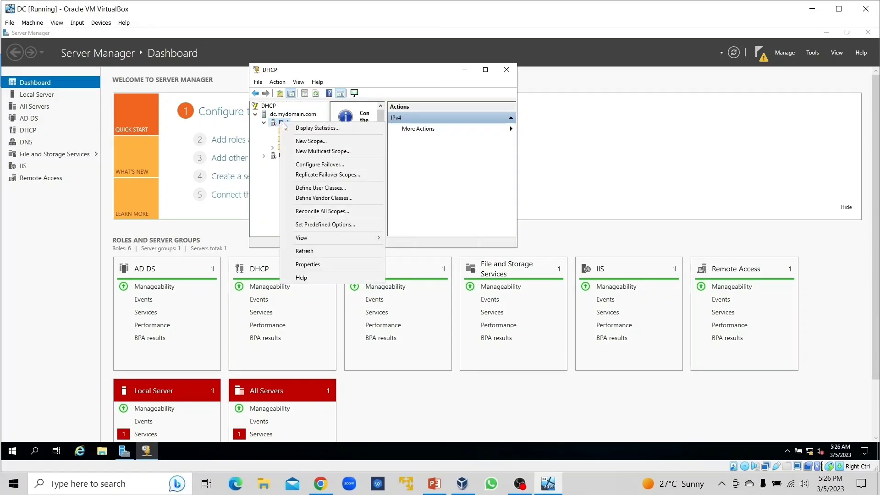
left_click(311, 142)
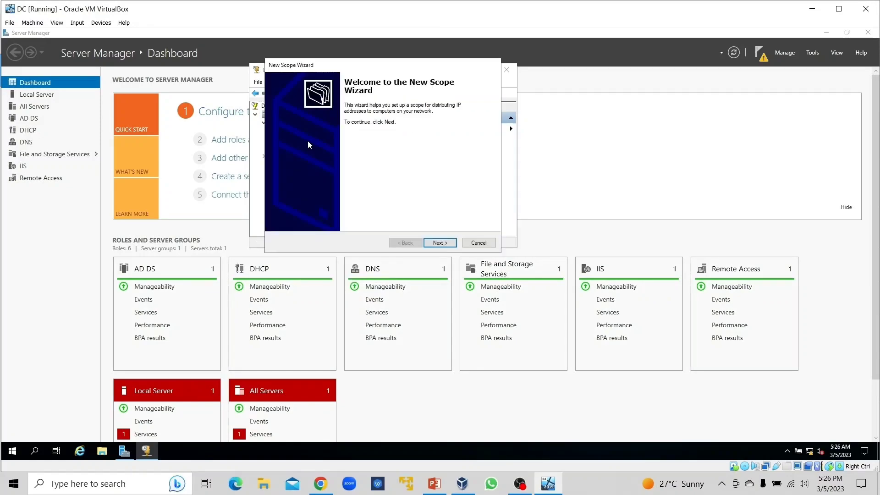
left_click(435, 242)
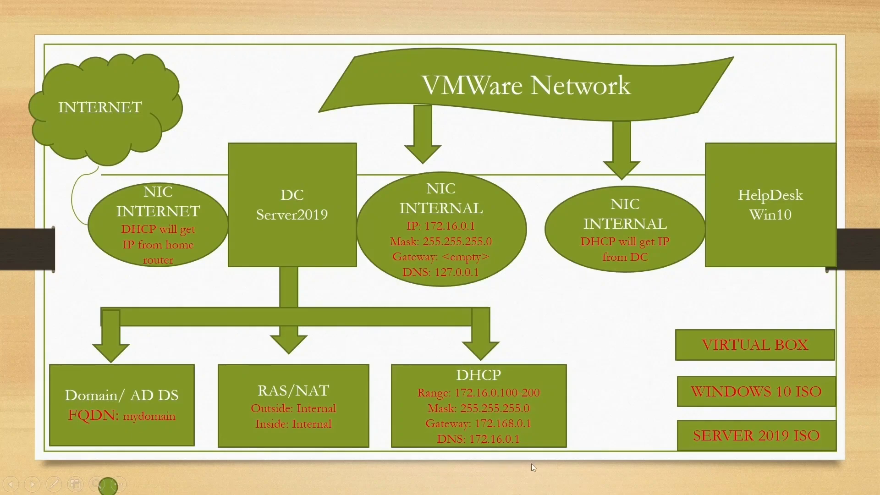
key("alt+Tab")
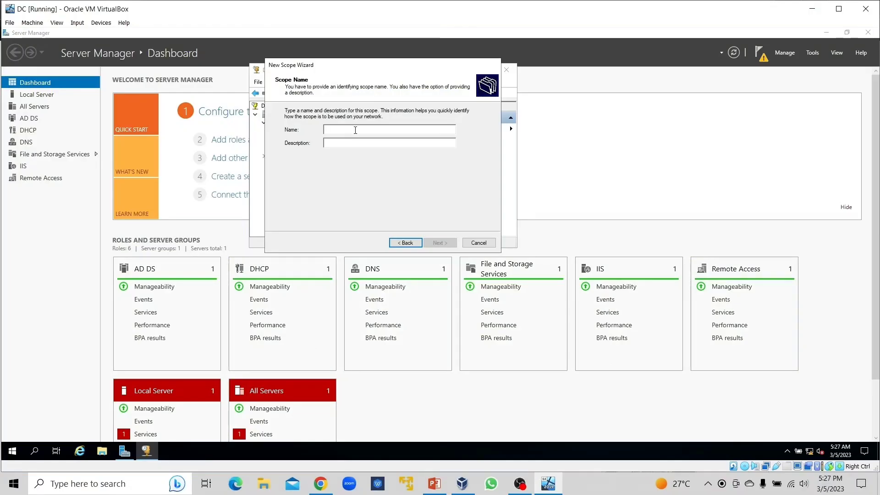
type("172.16")
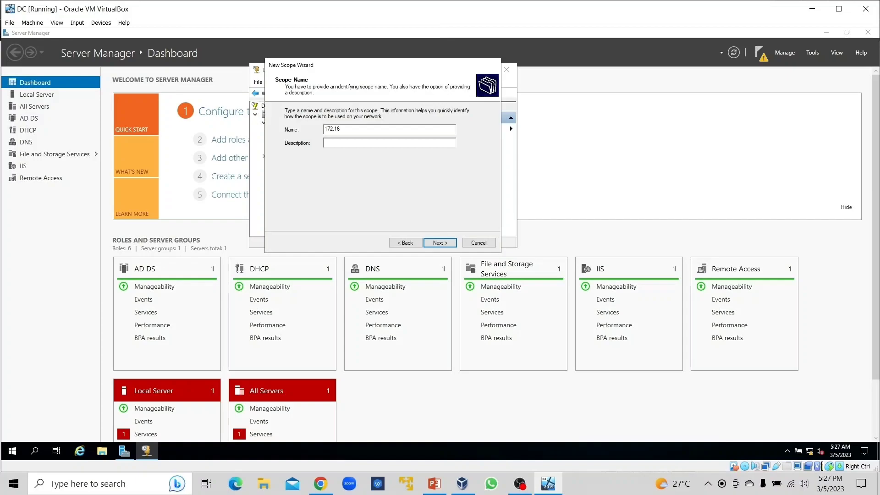
type(".0.100")
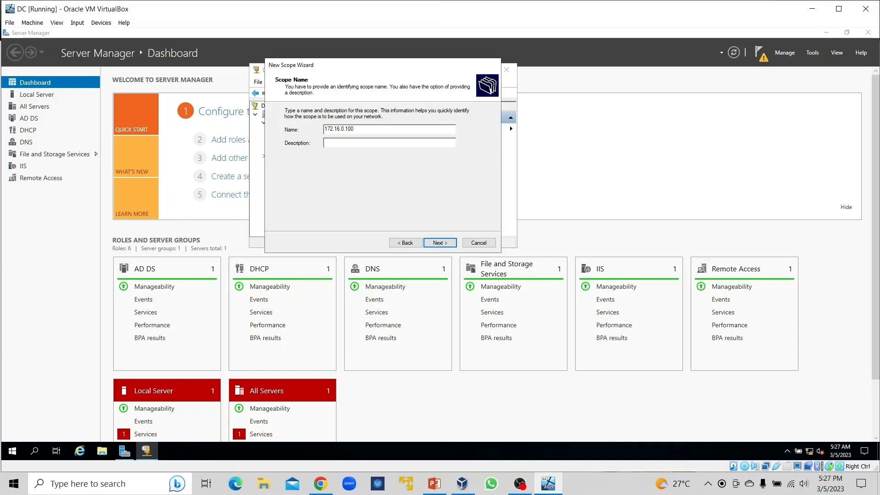
type("-200")
left_click(440, 243)
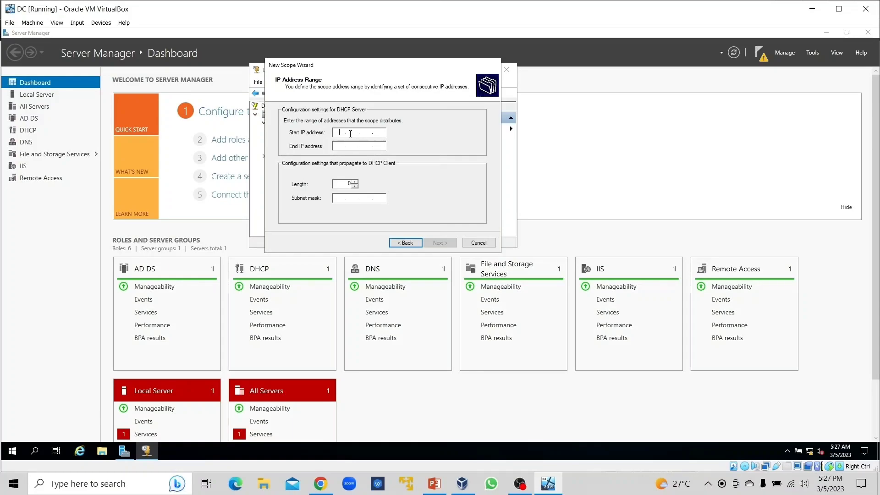
Step: Set the scope's address range to start at 172.16.0.100 and end at 172.16.0.200
type("72 . 16 .  .")
key("period")
type("100")
left_click(339, 146)
type("172. . .")
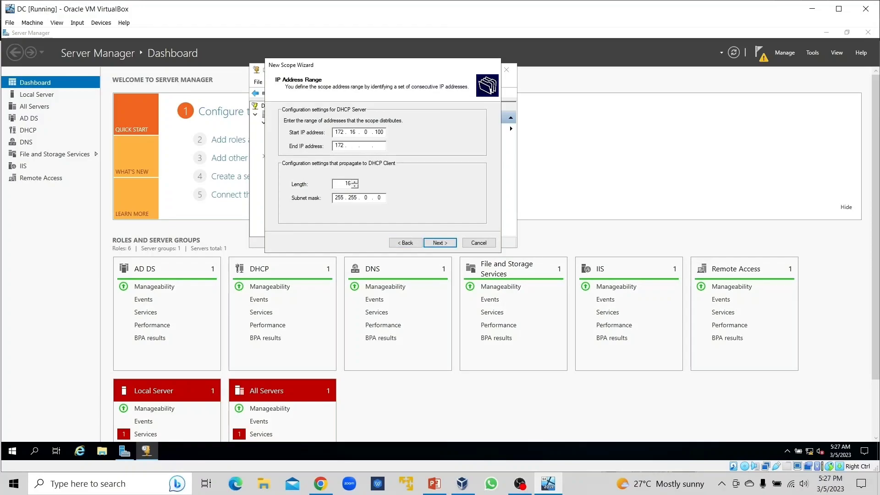
type("16")
type("200")
Step: Set the subnet mask length to 24 (255.255.255.0), keeping the exclusions empty and the default lease duration
left_click(355, 182)
left_click(355, 182)
left_click(355, 182)
left_click(355, 182)
left_click(355, 182)
left_click(355, 182)
left_click(355, 182)
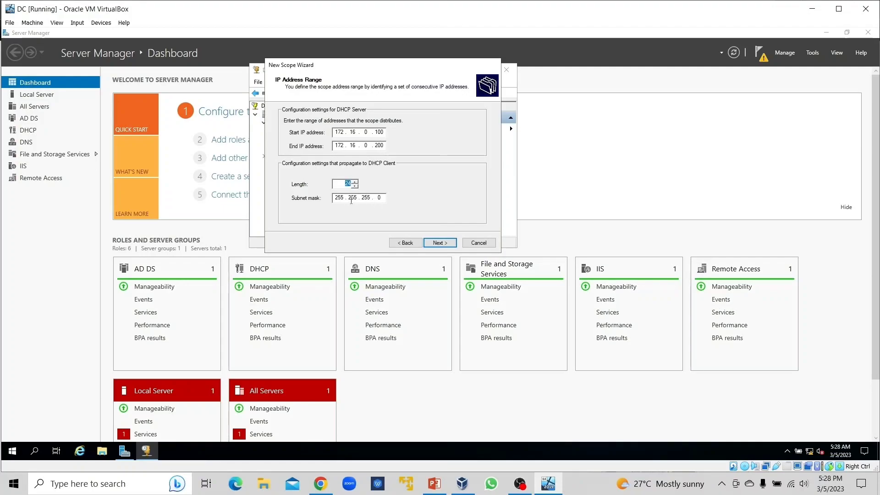
left_click(440, 245)
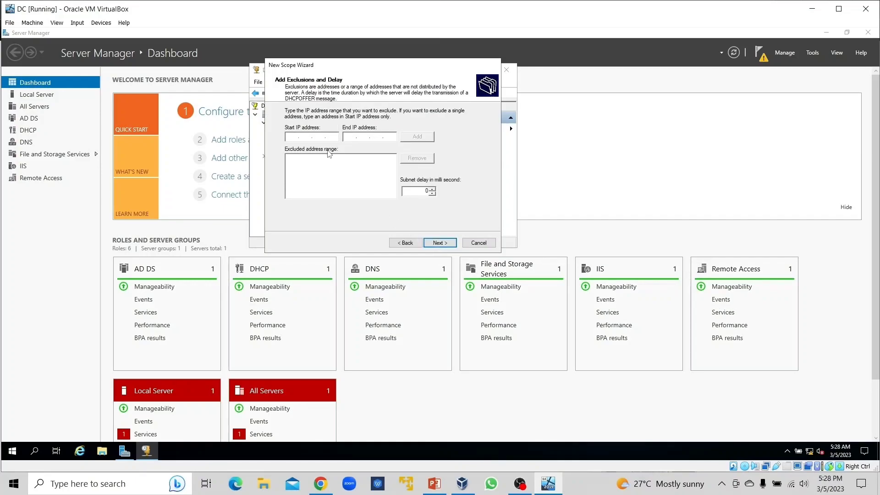
left_click(447, 244)
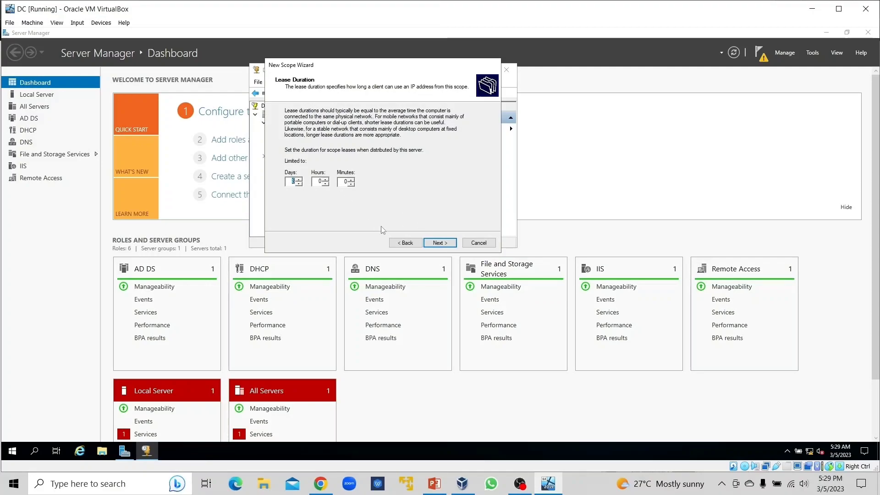
left_click(441, 244)
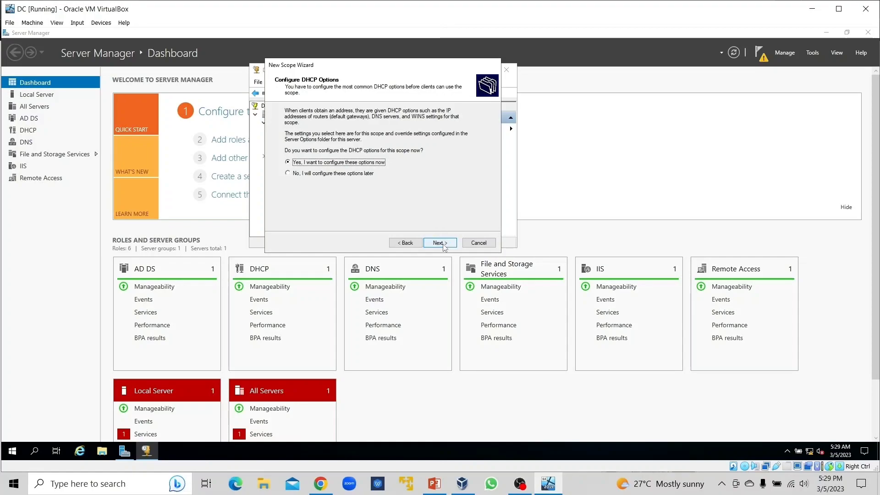
Step: Choose to configure the DHCP options now and enter 172.16.0.1 as the router (default gateway) address
left_click(440, 244)
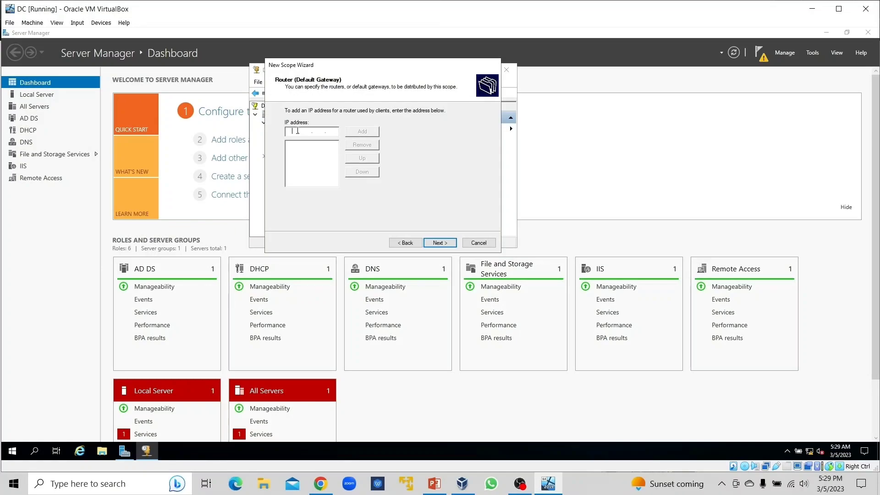
type("172.16.0.1")
left_click(439, 246)
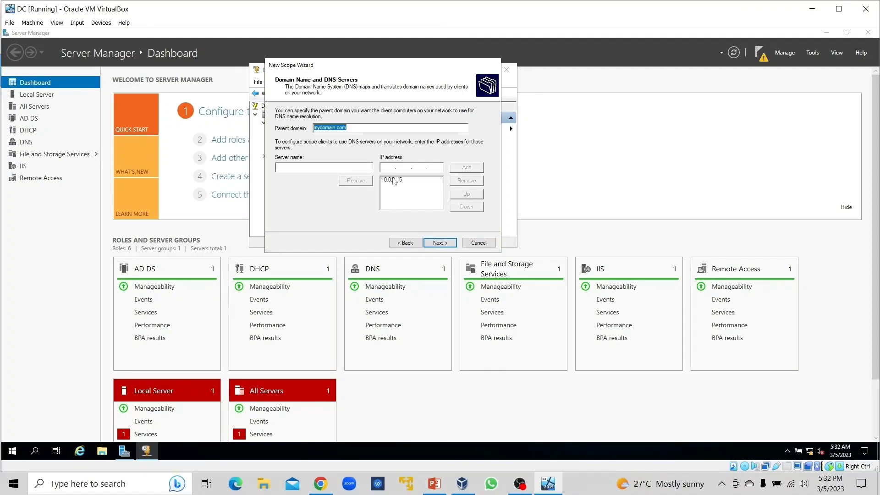
Step: Keep mydomain.com as parent domain, add 172.16.0.1 as the scope's DNS server, and remove 10.0.2.15 from the list
left_click(397, 180)
type("172.16.0.1")
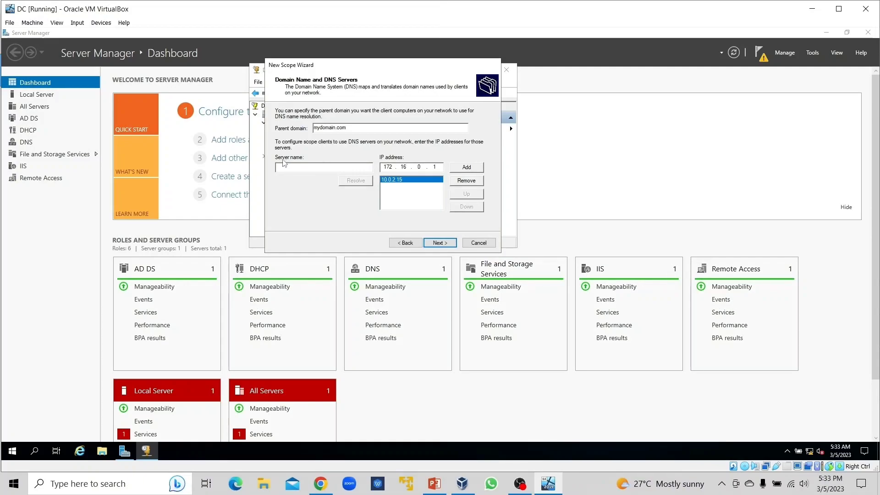
left_click(473, 171)
left_click(467, 180)
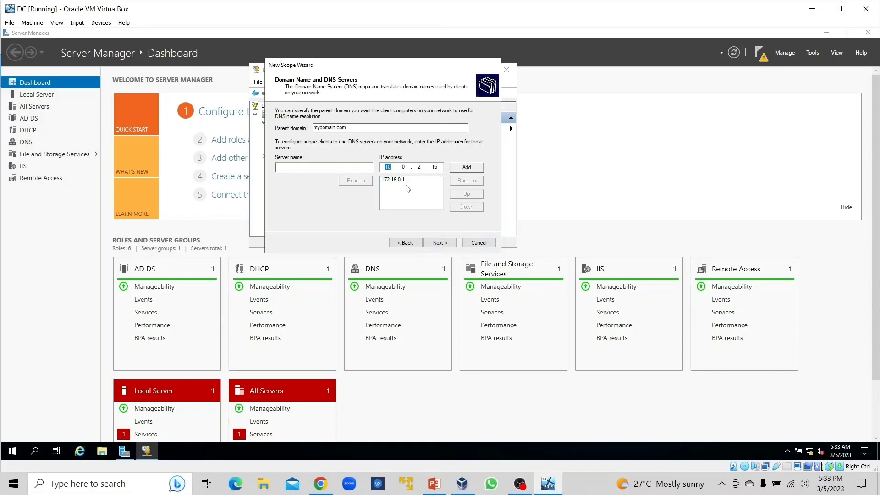
left_click(431, 243)
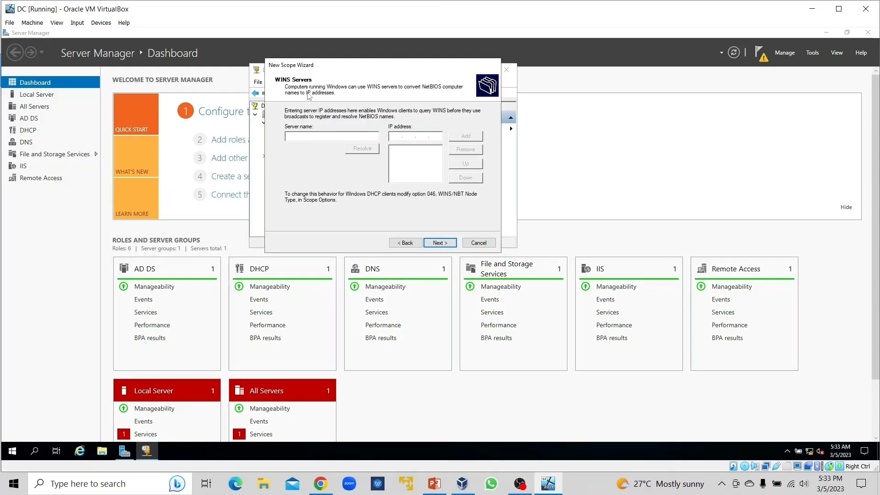
Step: Complete the new scope without any WINS servers, choosing to activate it now
left_click(440, 244)
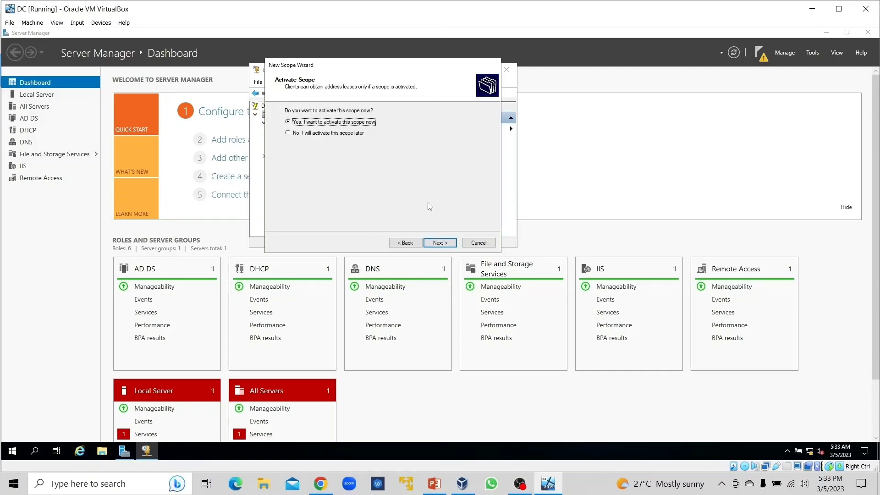
left_click(436, 245)
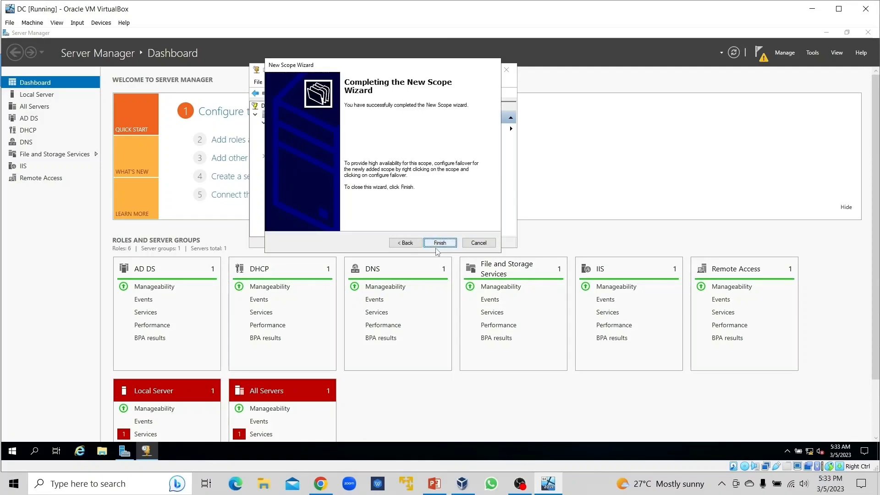
left_click(439, 244)
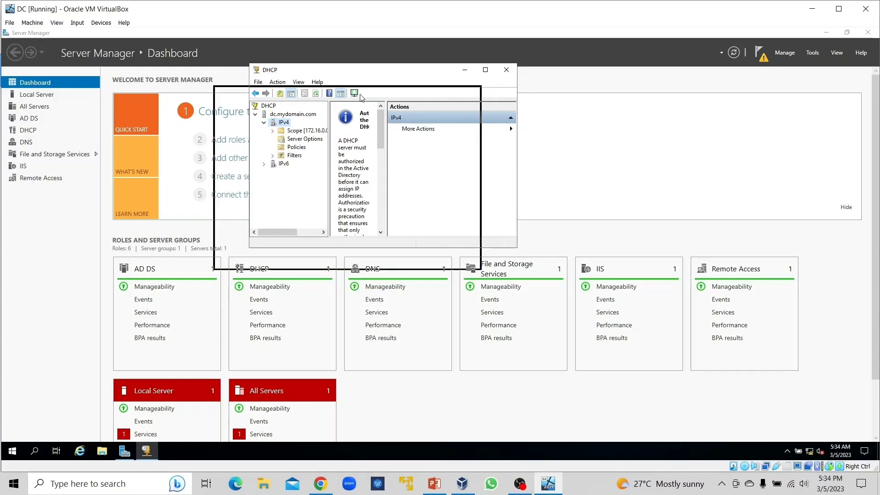
Step: Make the DHCP console window taller and refresh the server's IPv4 node
left_click_drag(360, 99, 360, 99)
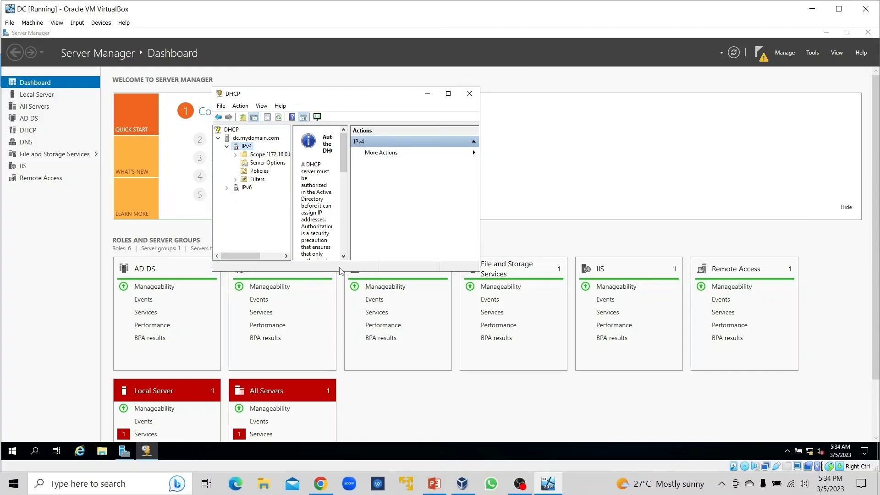
left_click_drag(337, 273, 337, 329)
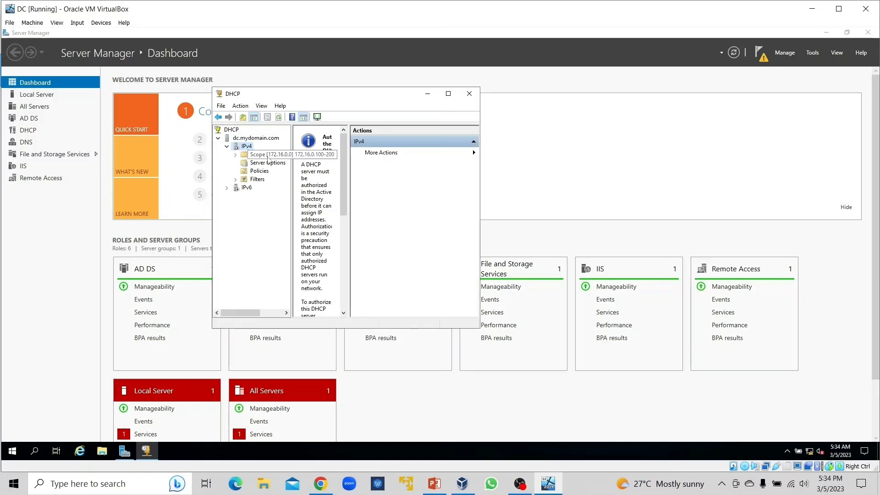
double_click(234, 148)
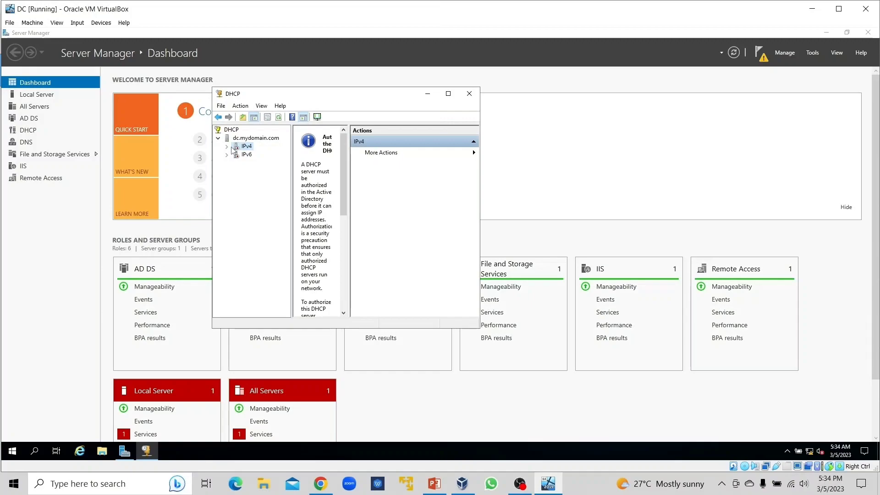
right_click(236, 148)
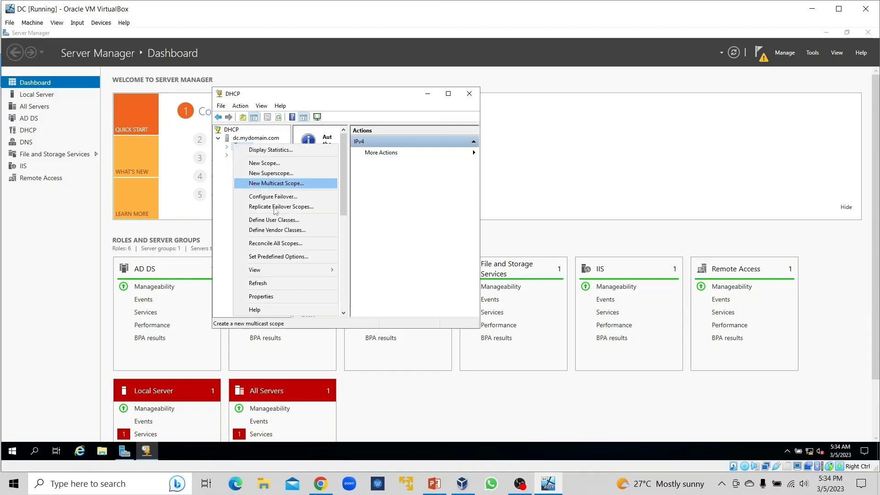
left_click(265, 277)
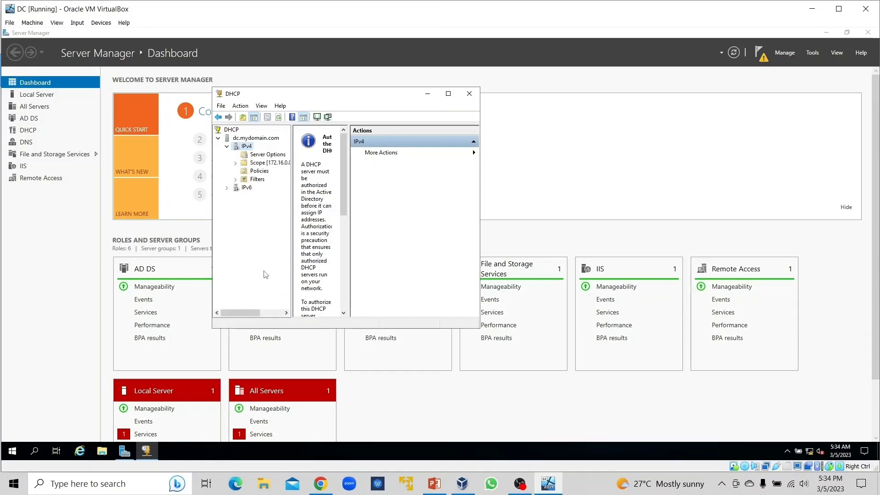
Step: Authorize the DHCP server dc.mydomain.com in the directory and refresh its node
right_click(243, 188)
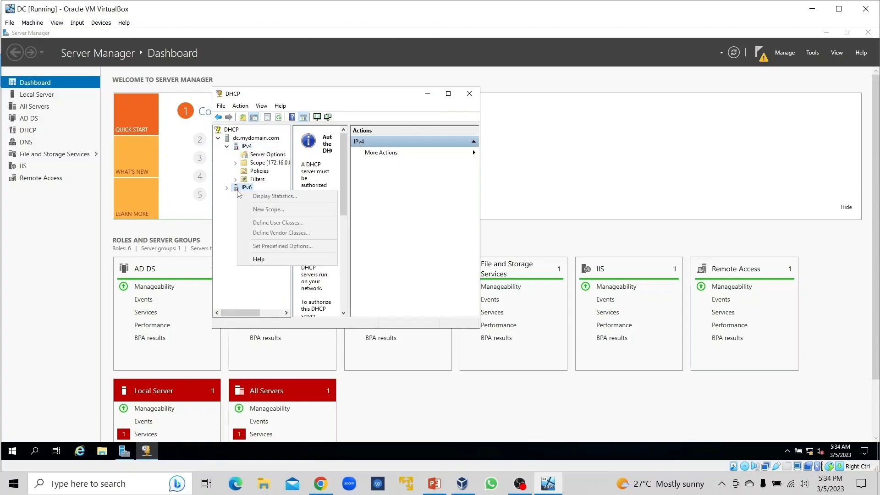
right_click(238, 140)
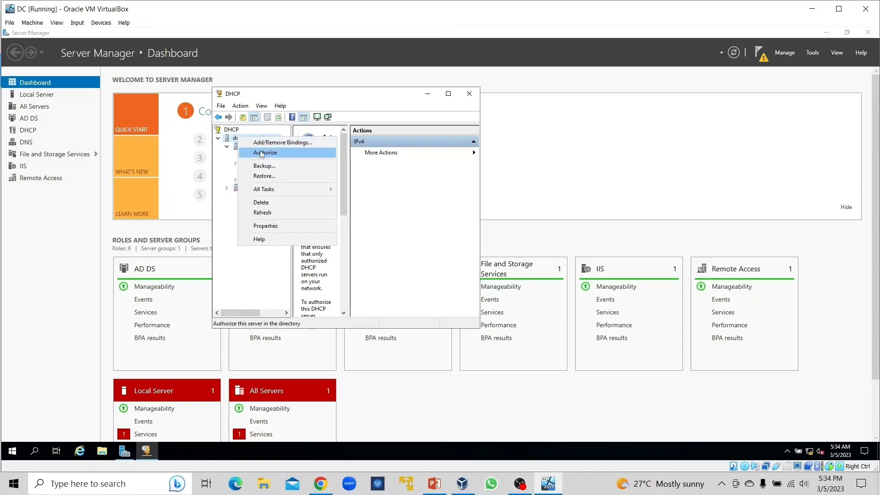
left_click(255, 154)
right_click(238, 140)
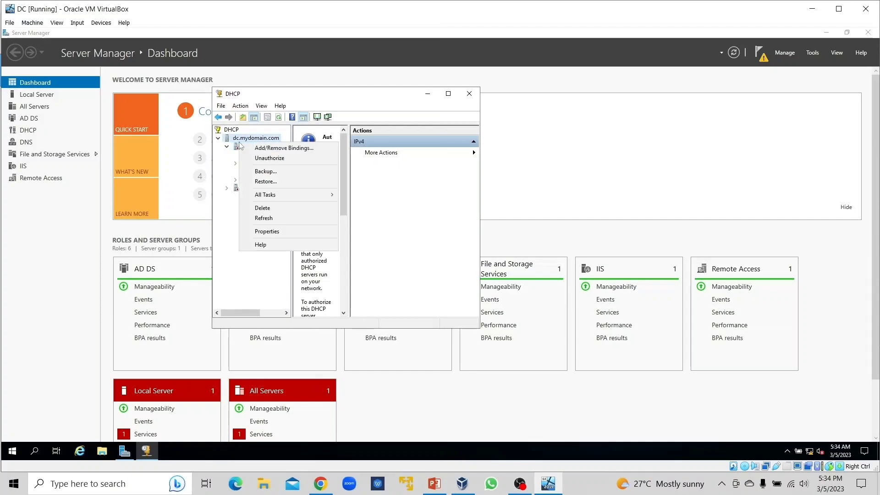
left_click(262, 219)
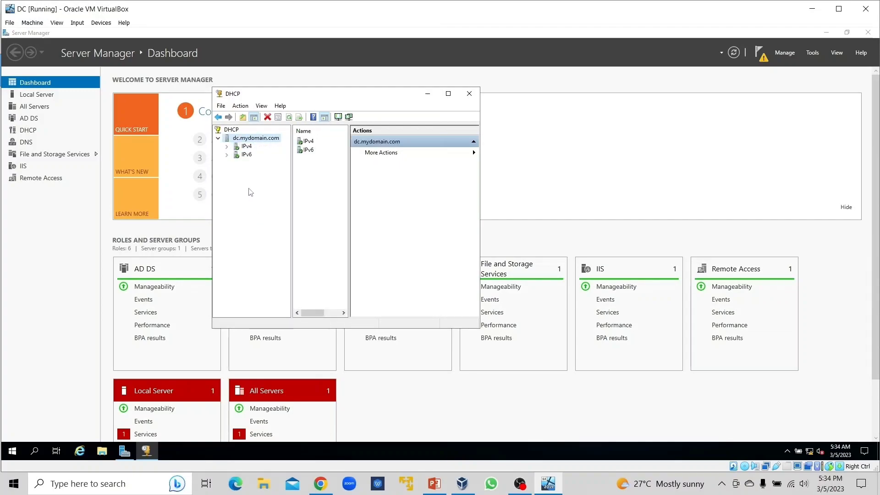